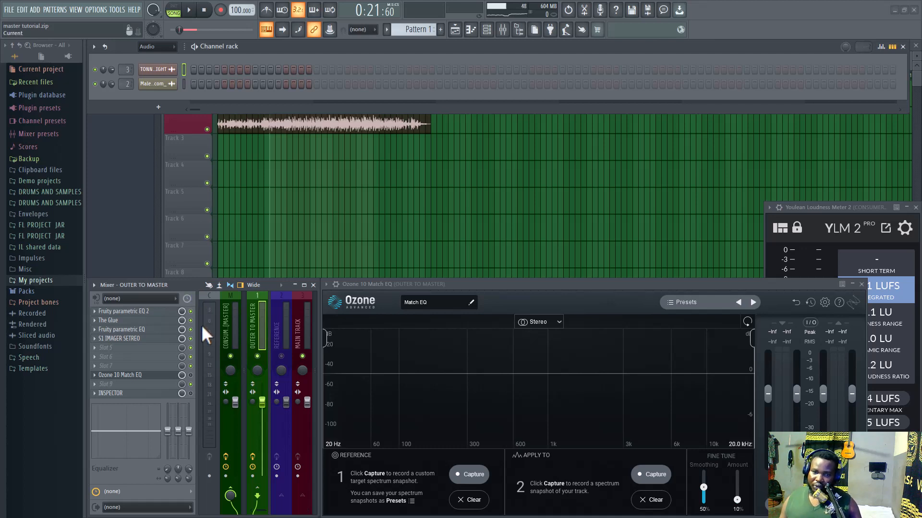
# - Examine the Fruity parametric EQ 2 and the effect slots of the OUTER TO MASTER, master and MAIN TRACK mixer channels during playback
pyautogui.click(172, 311)
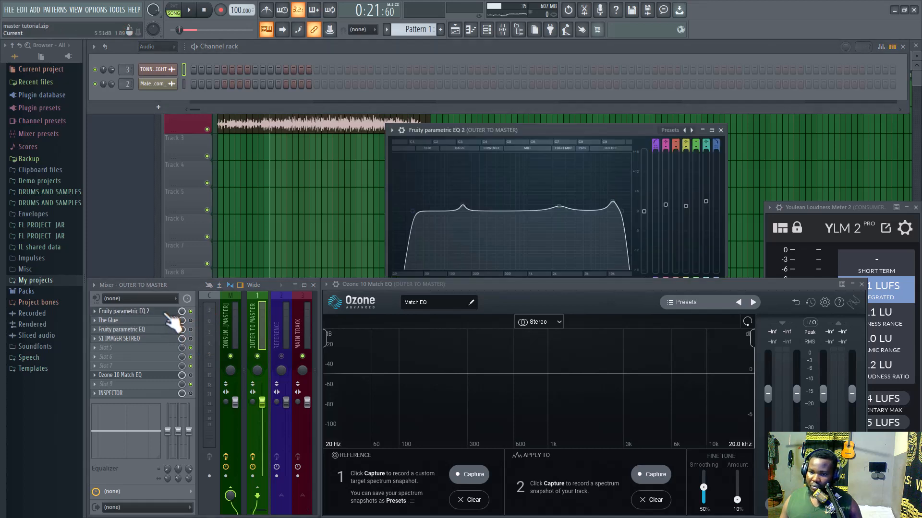
pyautogui.rightClick(681, 132)
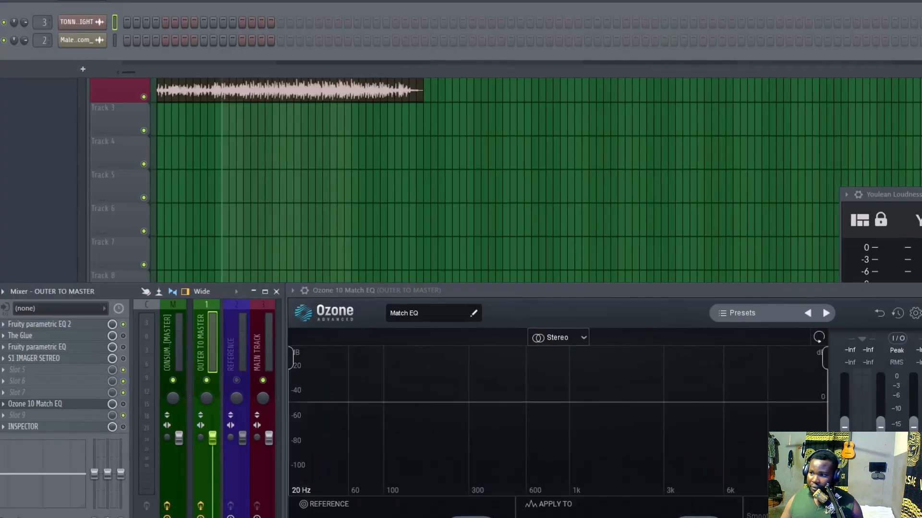
pyautogui.click(192, 12)
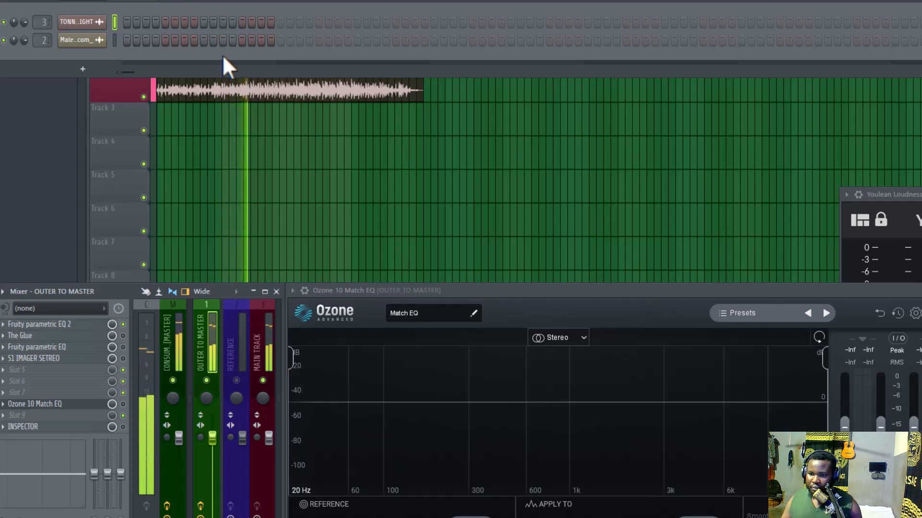
pyautogui.click(172, 350)
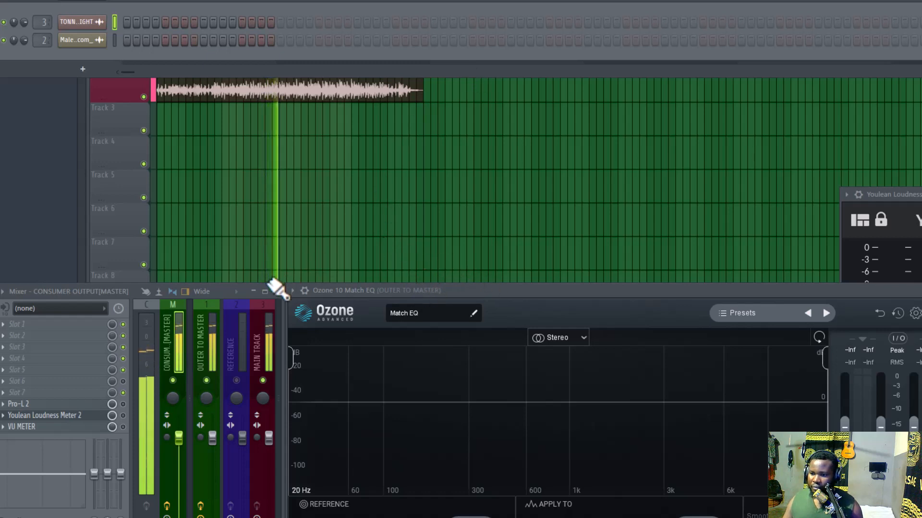
pyautogui.click(263, 320)
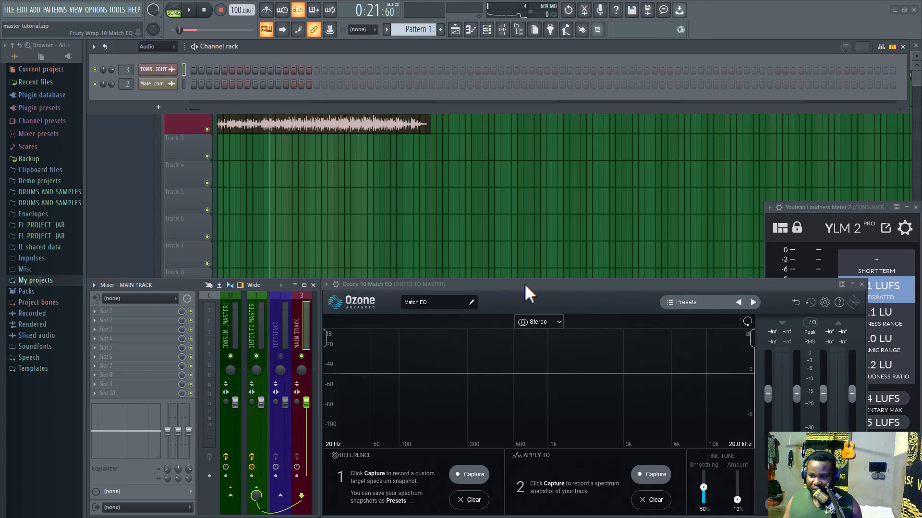
pyautogui.click(264, 330)
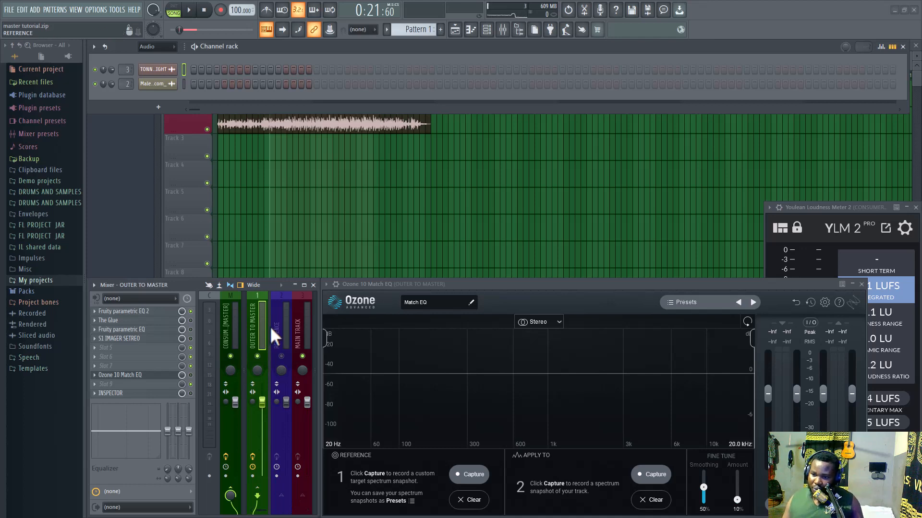
pyautogui.click(306, 329)
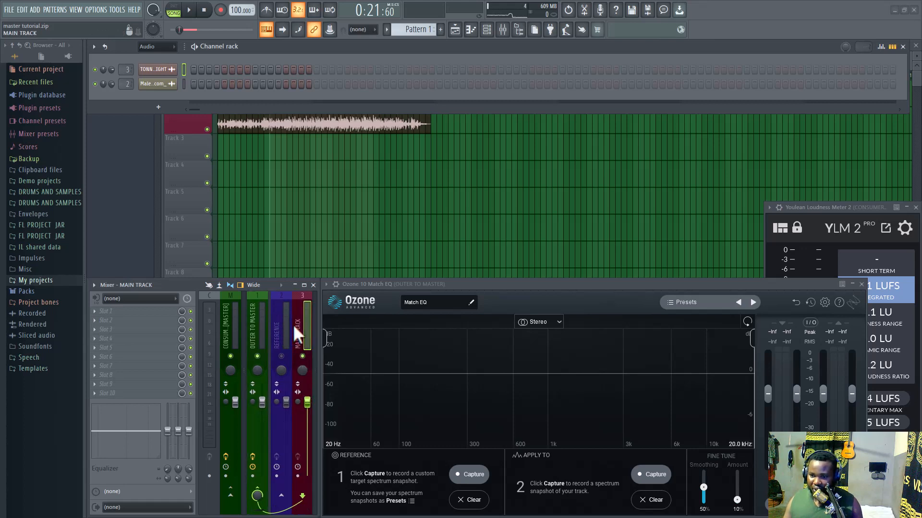
pyautogui.click(260, 324)
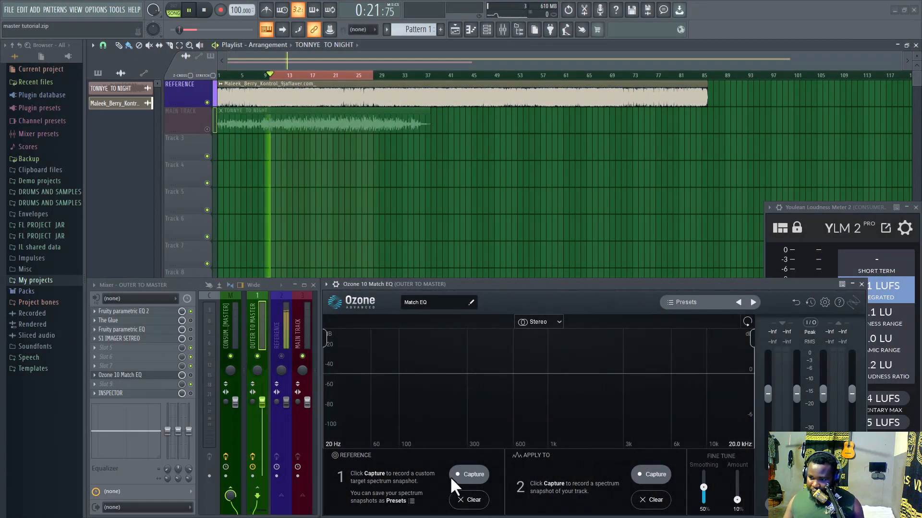
# - Unmute the REFERENCE mixer track and play the reference song for the Match EQ capture with OUTER TO MASTER selected
pyautogui.click(287, 361)
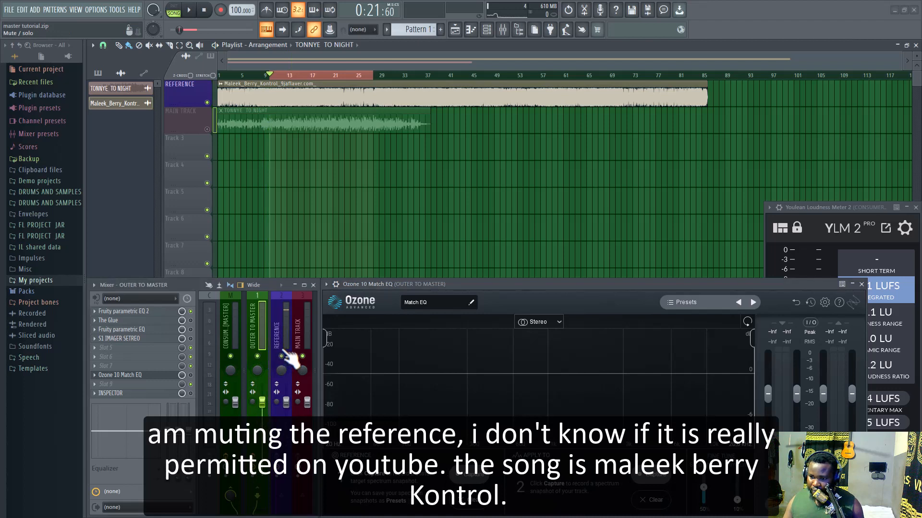
pyautogui.click(258, 330)
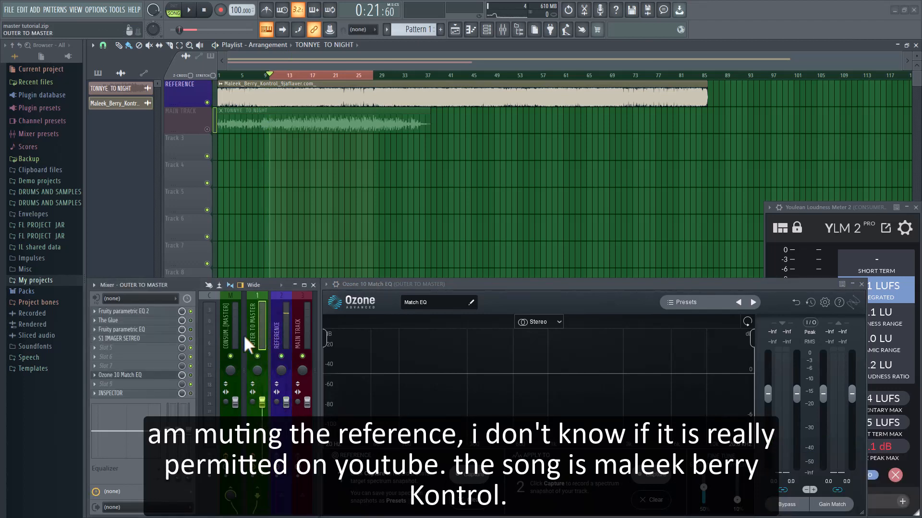
pyautogui.press('space')
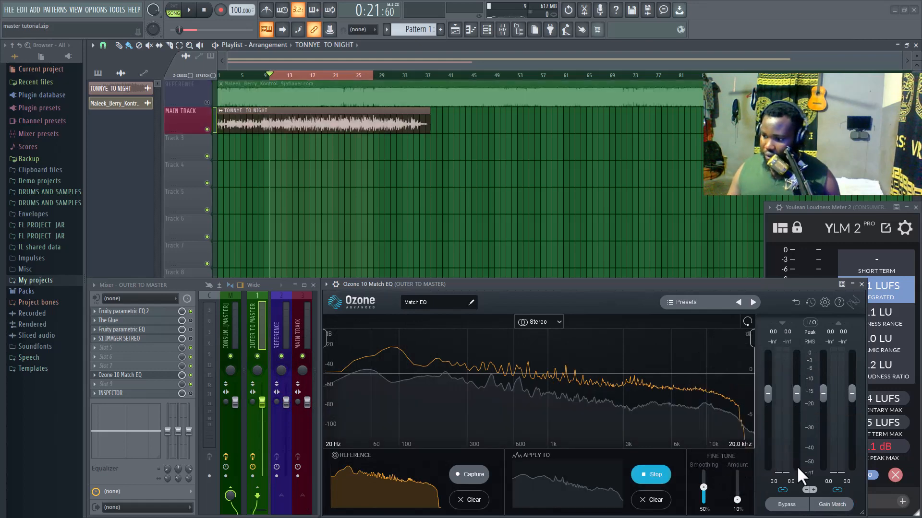
# - Raise the Match EQ output gain to +7.0 dB and play the main track for the Apply To capture
pyautogui.moveTo(823, 390); pyautogui.dragTo(825, 362)
pyautogui.press('space')
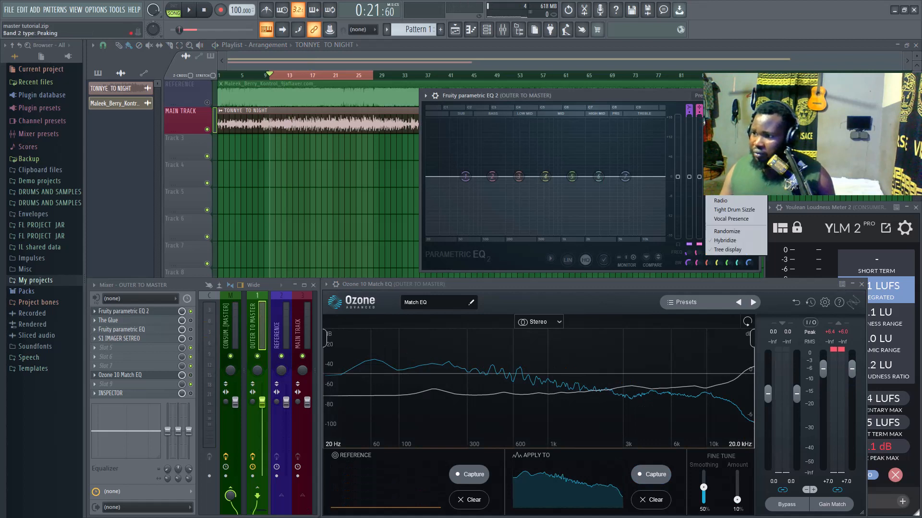
# - Shape the Fruity parametric EQ 2 with a low-end cut on band 1 and a low pass on band 7
pyautogui.click(720, 200)
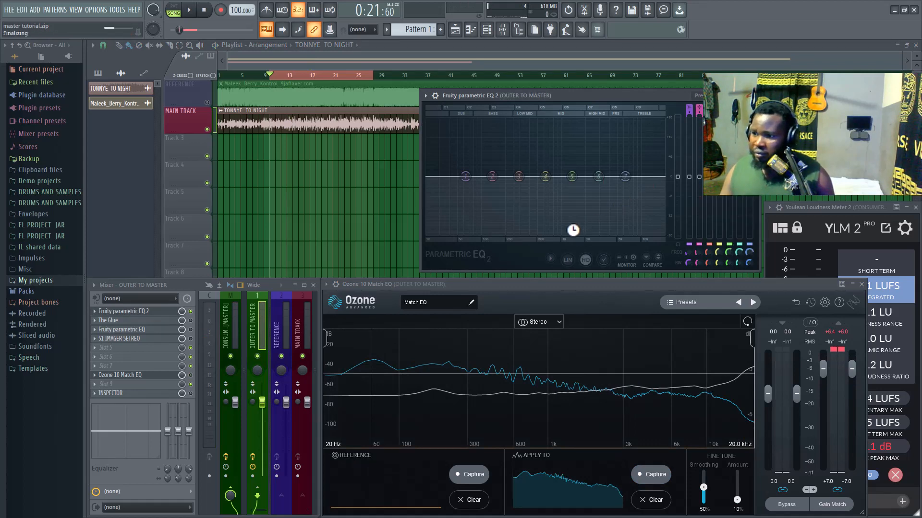
pyautogui.moveTo(459, 182)
pyautogui.mouseDown()
pyautogui.moveTo(444, 188)
pyautogui.moveTo(448, 176)
pyautogui.mouseUp()
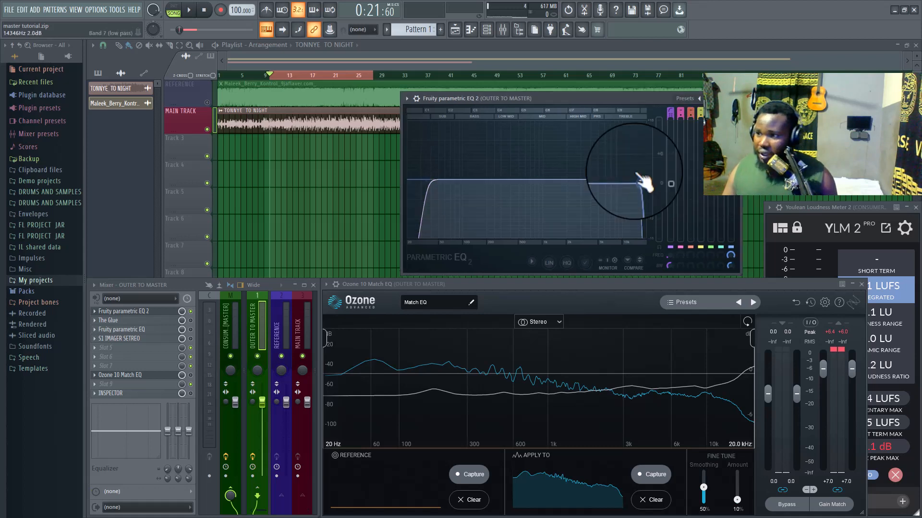
pyautogui.moveTo(717, 112); pyautogui.dragTo(733, 50)
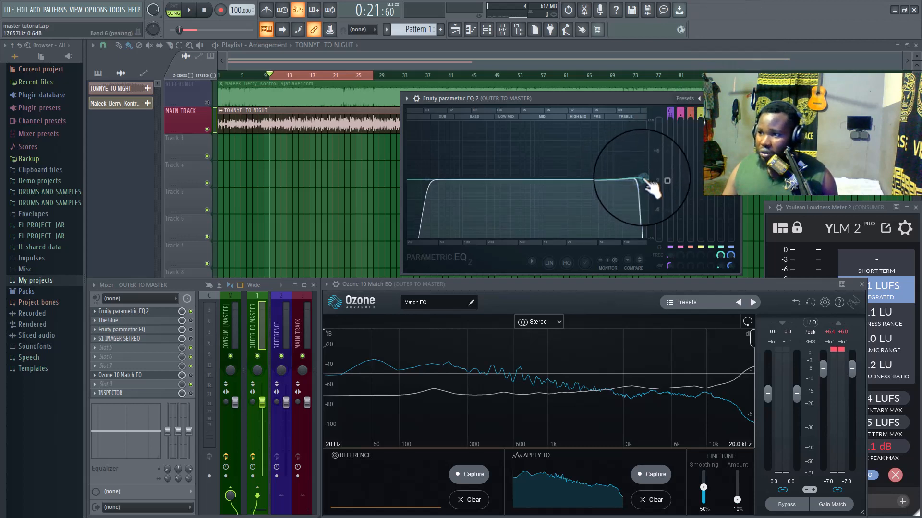
# - Sweep peaking band 6 during playback and leave it boosted by about 3 dB near 11 kHz
pyautogui.moveTo(642, 179)
pyautogui.mouseDown()
pyautogui.moveTo(627, 174)
pyautogui.moveTo(636, 173)
pyautogui.mouseUp()
pyautogui.press('space')
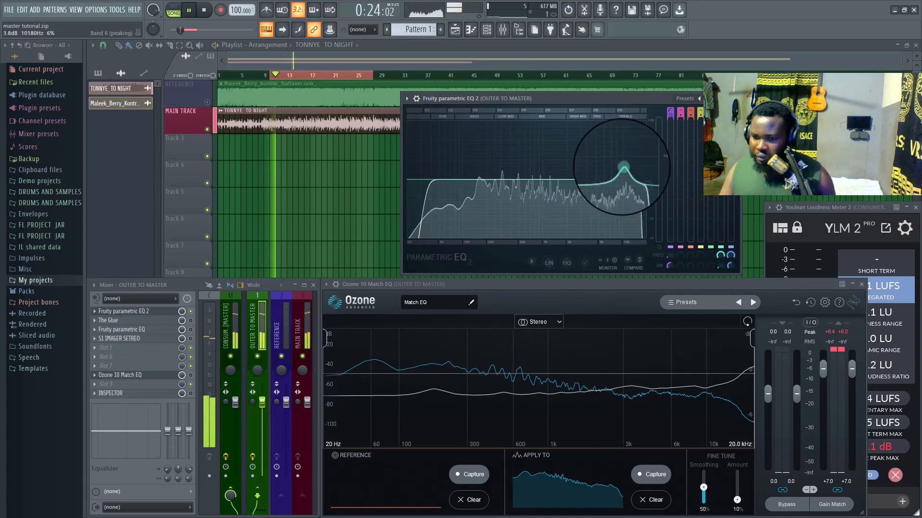
pyautogui.moveTo(623, 167); pyautogui.dragTo(633, 20)
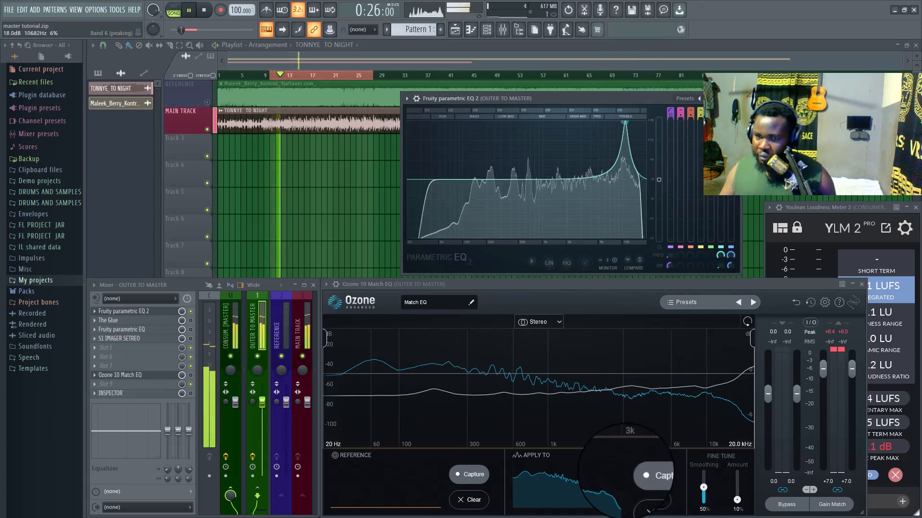
pyautogui.moveTo(626, 472); pyautogui.dragTo(628, 170)
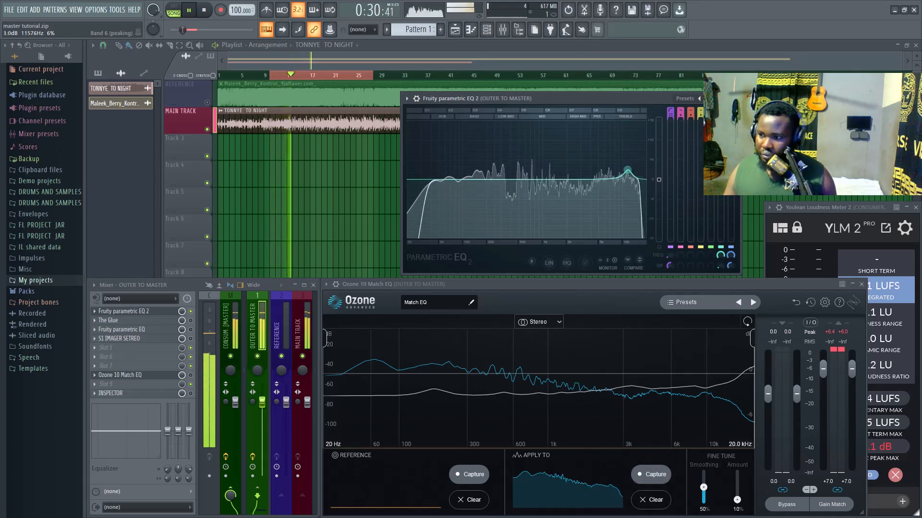
pyautogui.moveTo(627, 170); pyautogui.dragTo(624, 170)
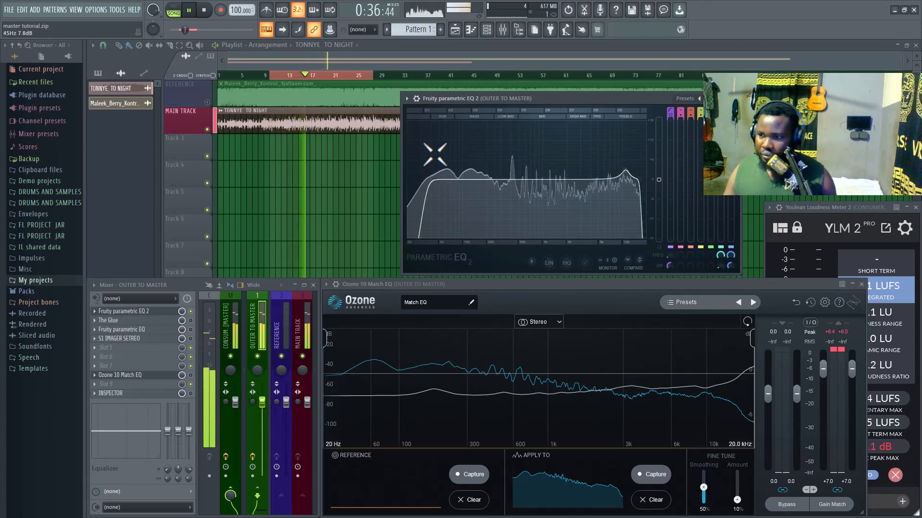
pyautogui.press('space')
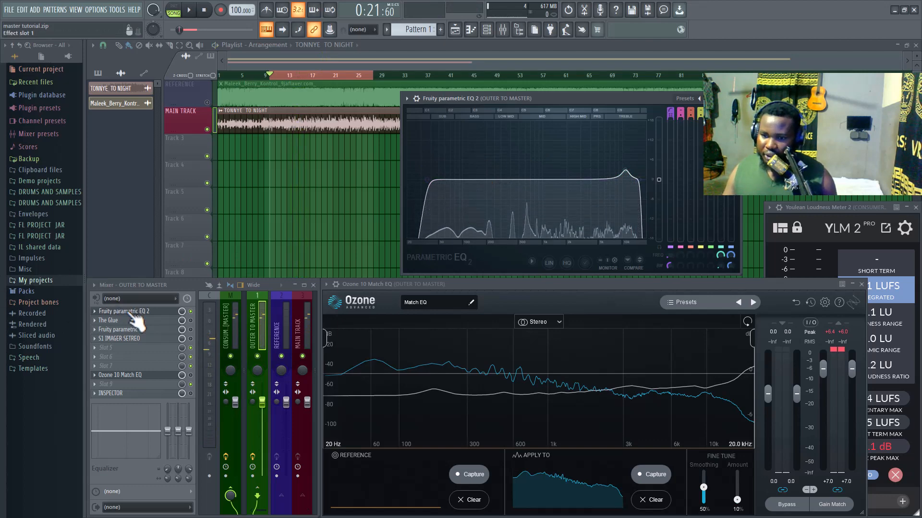
# - Close the EQ and open The Glue compressor on OUTER TO MASTER, placing its window fully in view
pyautogui.click(130, 312)
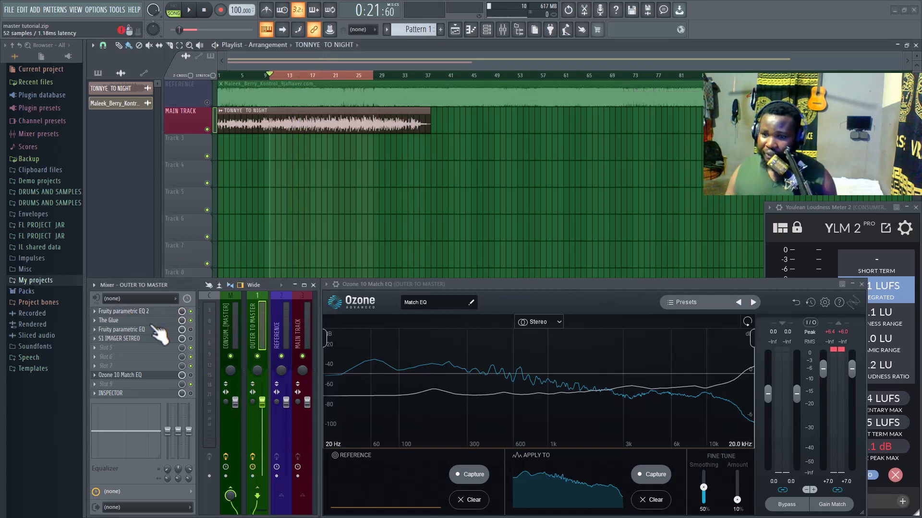
pyautogui.click(144, 320)
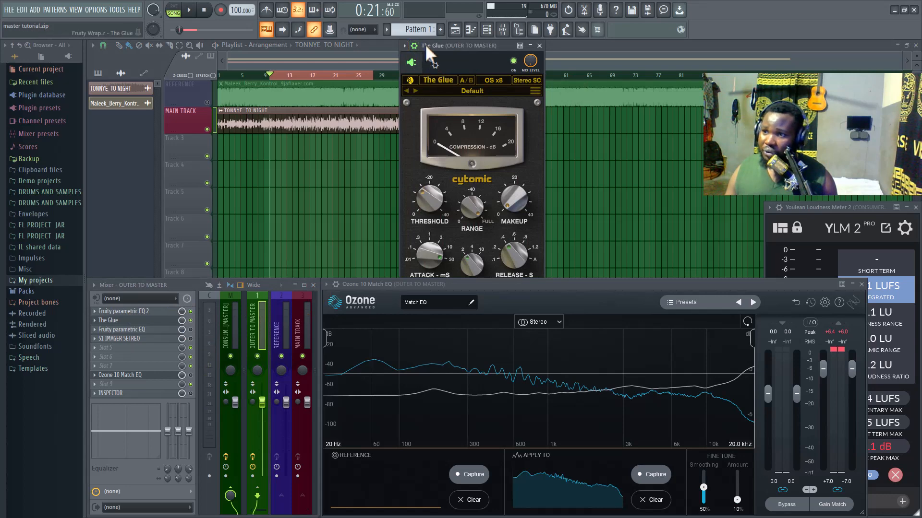
pyautogui.moveTo(426, 49); pyautogui.dragTo(452, 164)
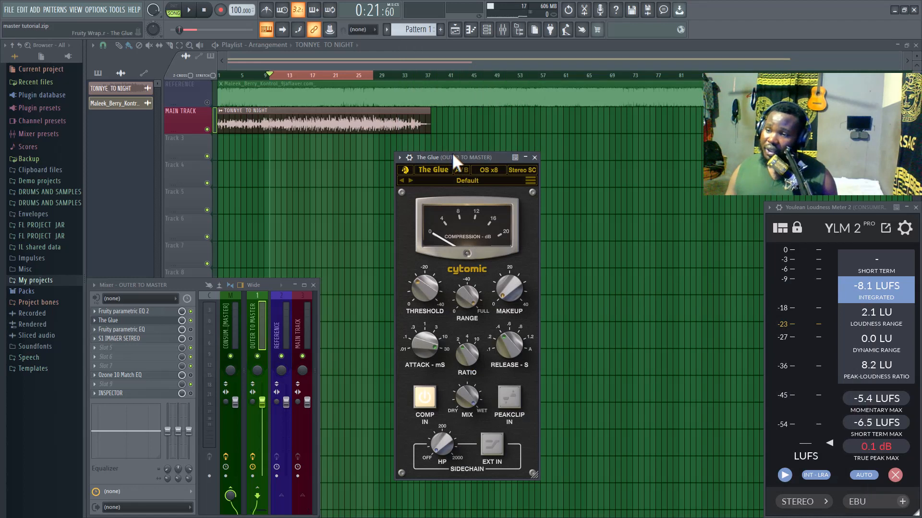
pyautogui.moveTo(451, 151)
pyautogui.mouseDown()
pyautogui.moveTo(454, 134)
pyautogui.moveTo(451, 159)
pyautogui.mouseUp()
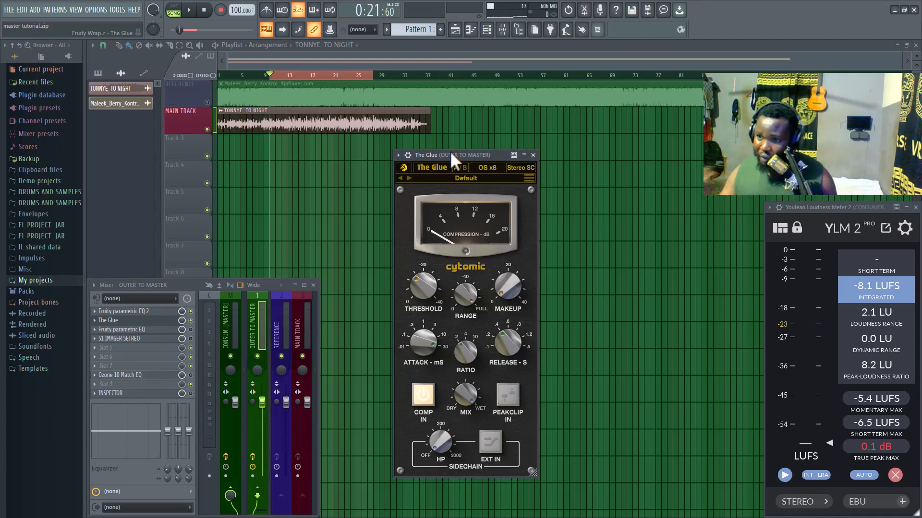
pyautogui.moveTo(451, 153); pyautogui.dragTo(456, 160)
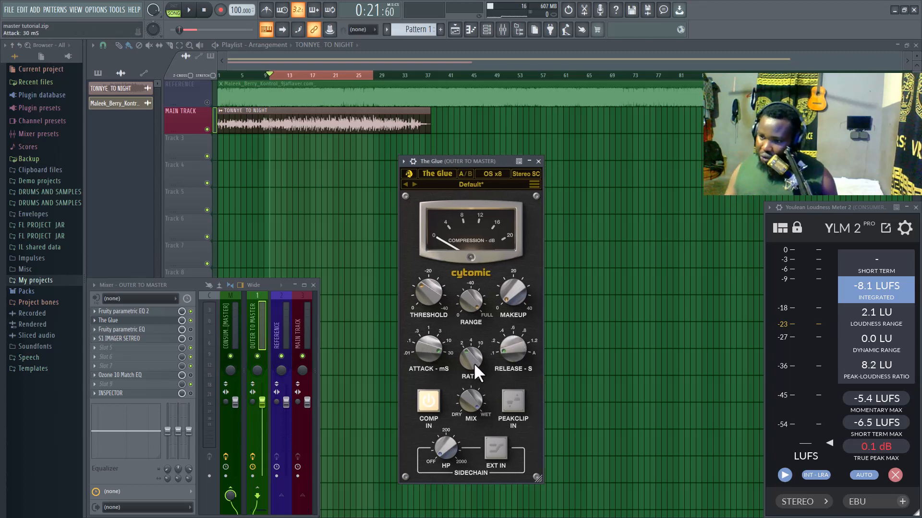
# - Adjust The Glue's threshold to -11.8 dB while the main track plays, and stop playback
pyautogui.moveTo(416, 281)
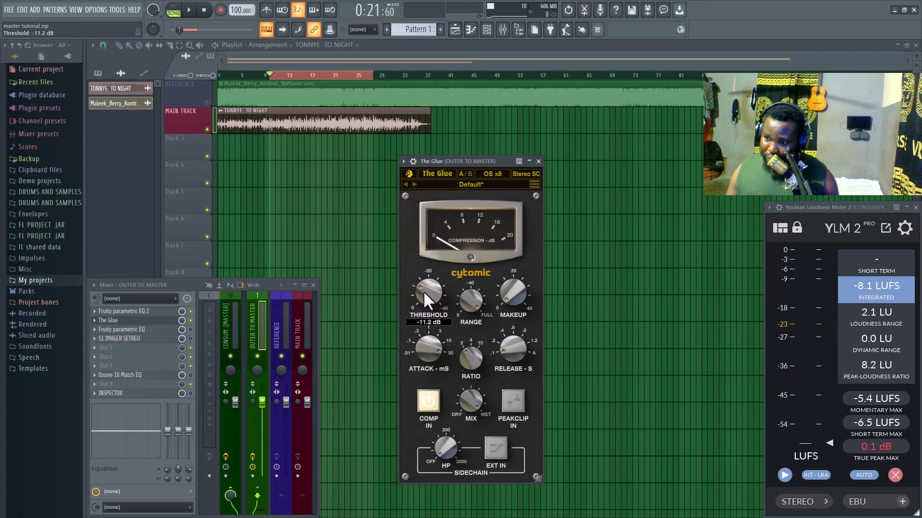
pyautogui.moveTo(424, 294); pyautogui.dragTo(424, 299)
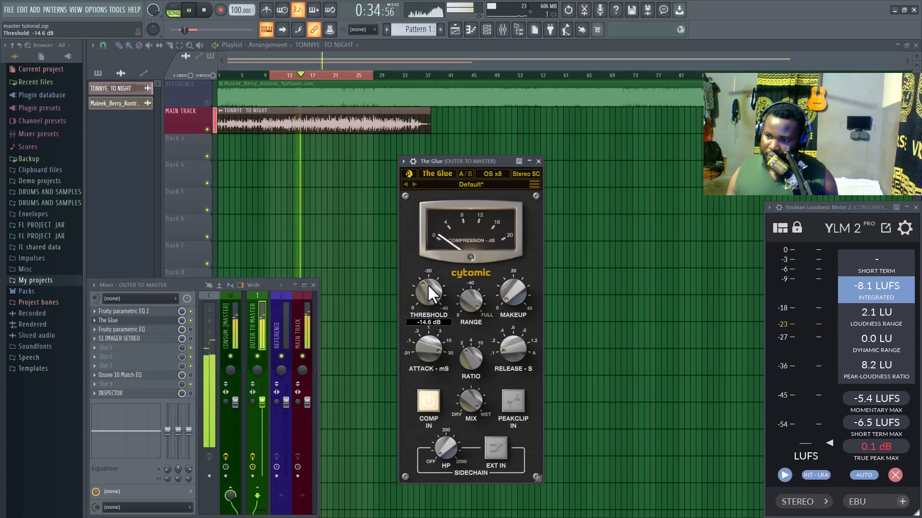
pyautogui.moveTo(427, 284); pyautogui.dragTo(427, 285)
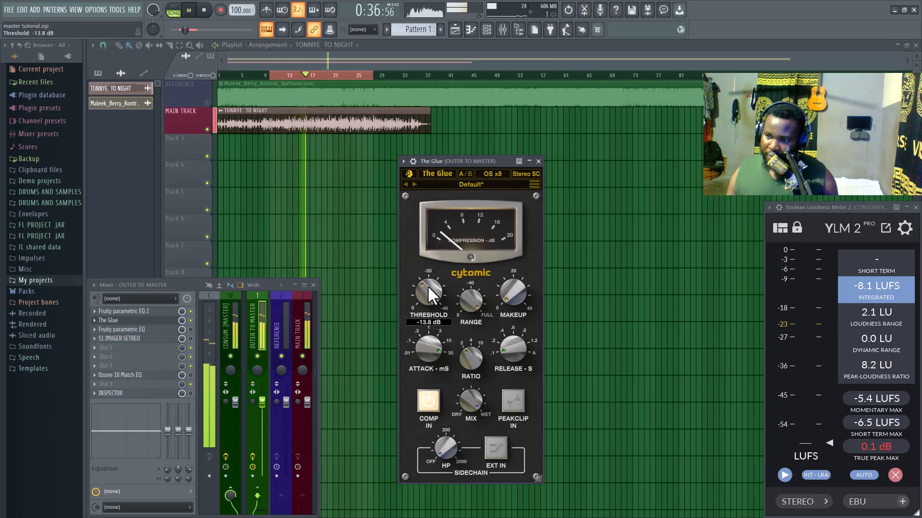
pyautogui.moveTo(427, 285); pyautogui.dragTo(428, 290)
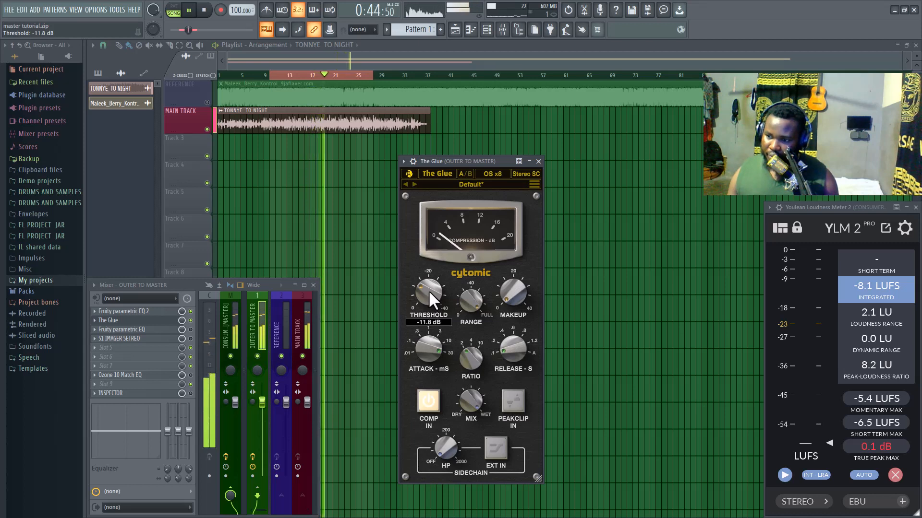
pyautogui.press('space')
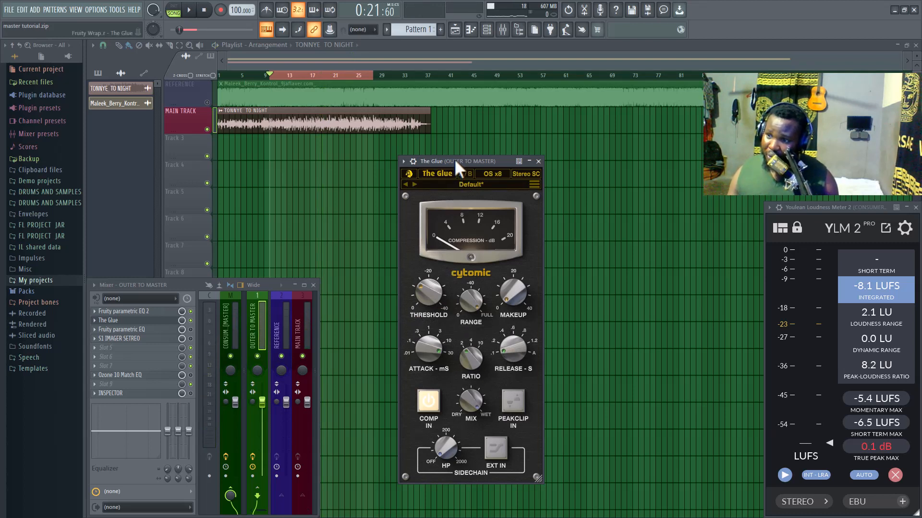
# - Reposition The Glue's window and set its release to 0.2 S while the main track plays
pyautogui.moveTo(454, 158); pyautogui.dragTo(463, 137)
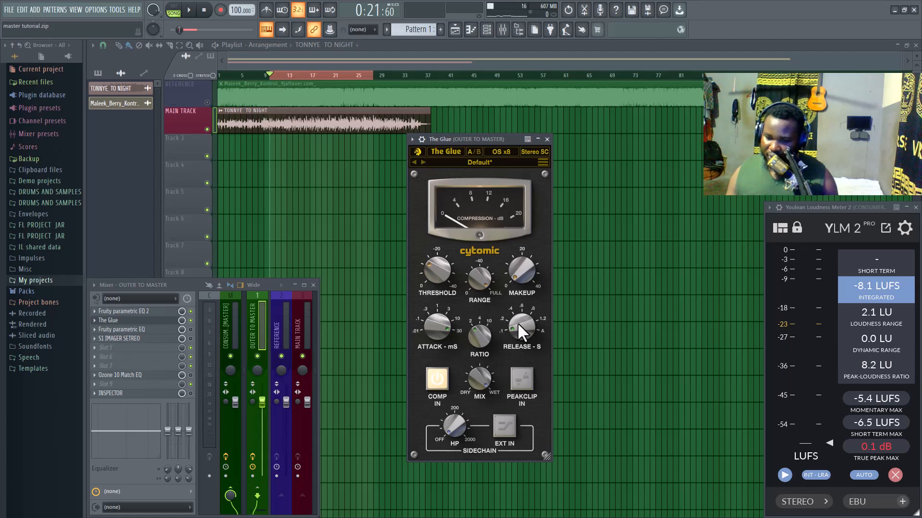
pyautogui.moveTo(487, 138); pyautogui.dragTo(486, 128)
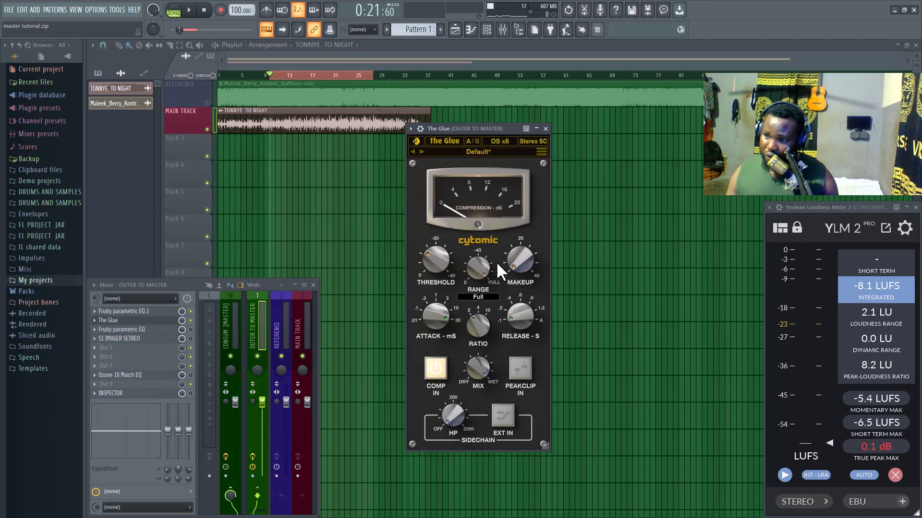
pyautogui.moveTo(513, 309); pyautogui.dragTo(515, 350)
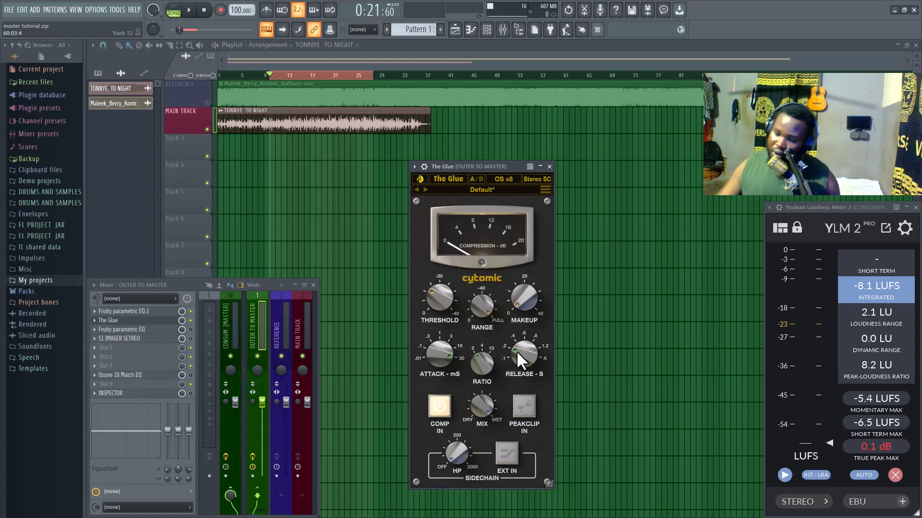
pyautogui.moveTo(517, 350)
pyautogui.mouseDown()
pyautogui.moveTo(514, 390)
pyautogui.moveTo(518, 336)
pyautogui.mouseUp()
pyautogui.press('space')
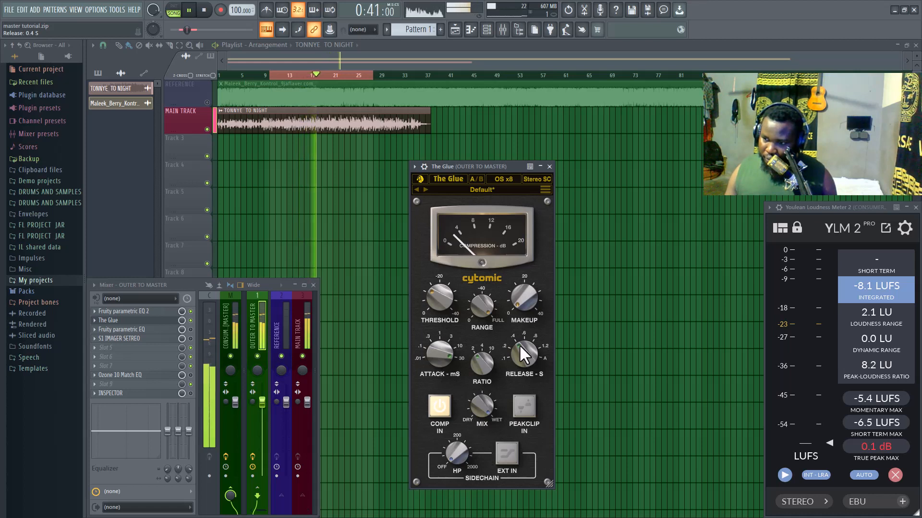
pyautogui.moveTo(520, 347); pyautogui.dragTo(518, 357)
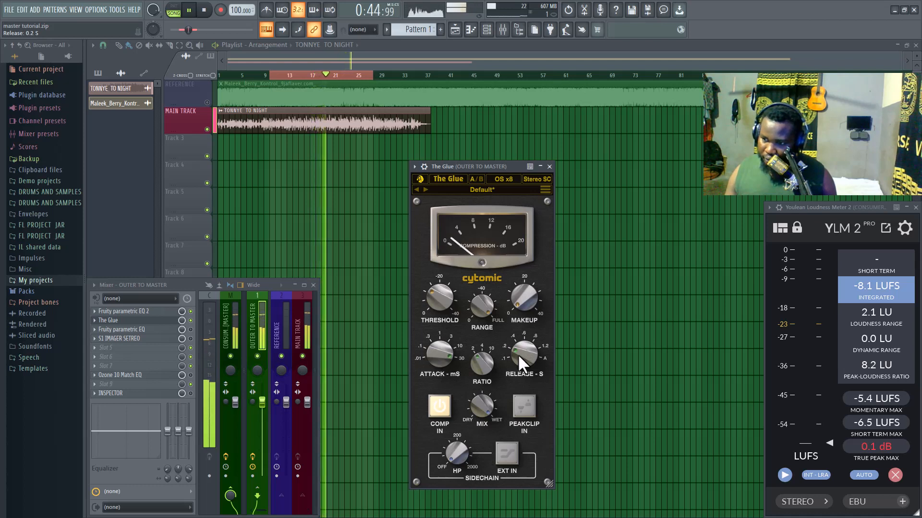
# - Compare The Glue's release settings while the main track plays, settle on 0.4 S, and stop playback
pyautogui.moveTo(517, 353); pyautogui.dragTo(531, 324)
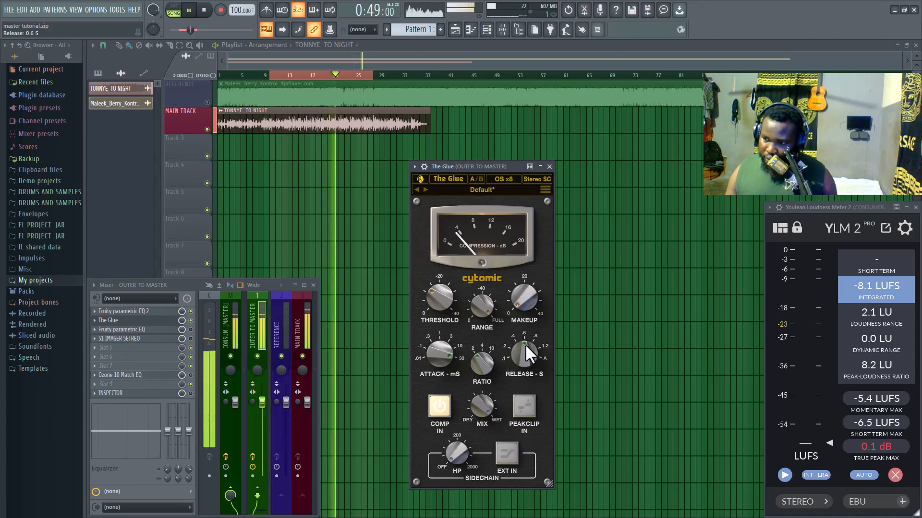
pyautogui.moveTo(524, 346); pyautogui.dragTo(516, 358)
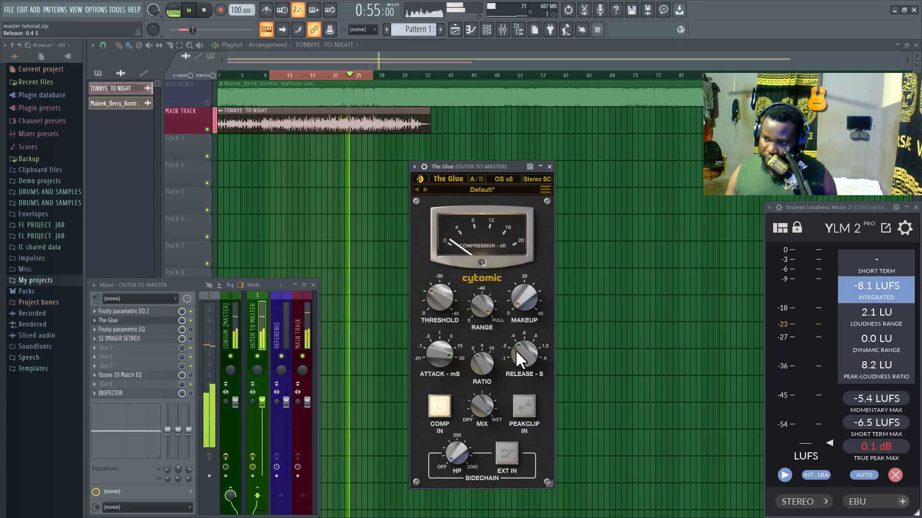
pyautogui.moveTo(517, 347); pyautogui.dragTo(517, 358)
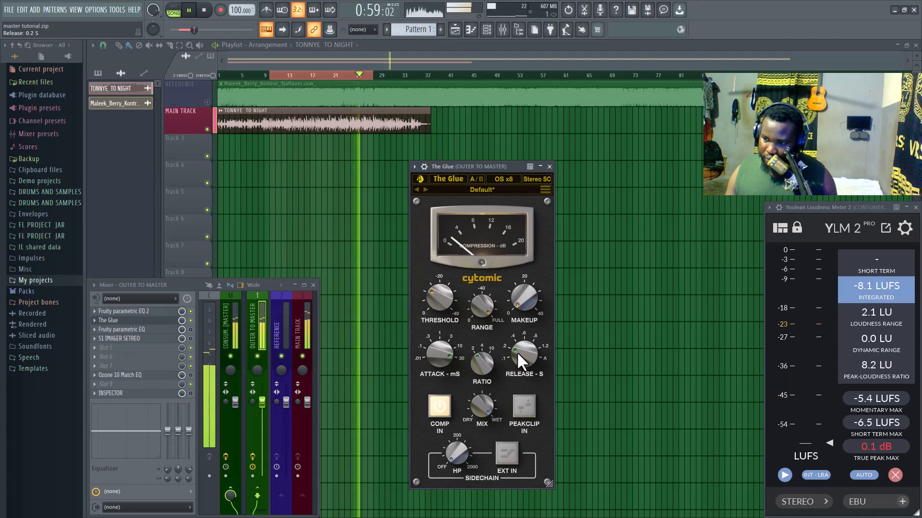
pyautogui.moveTo(517, 352); pyautogui.dragTo(517, 339)
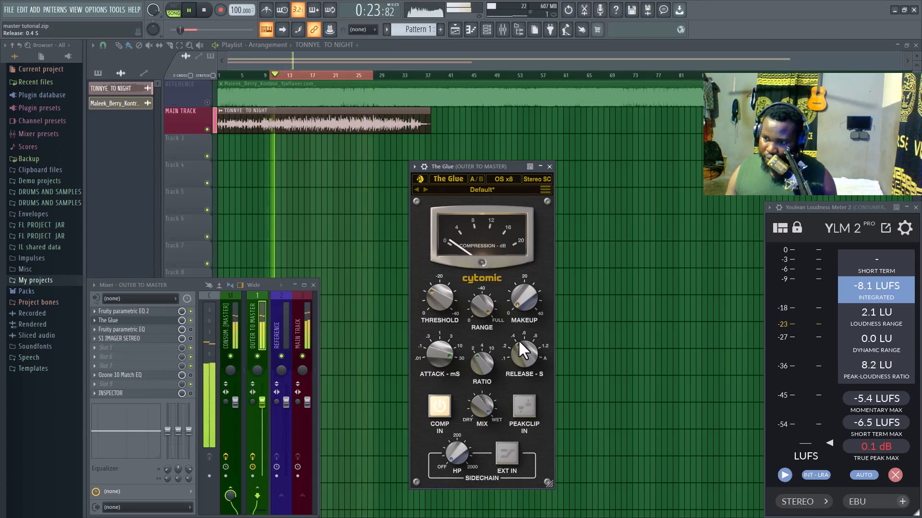
pyautogui.press('space')
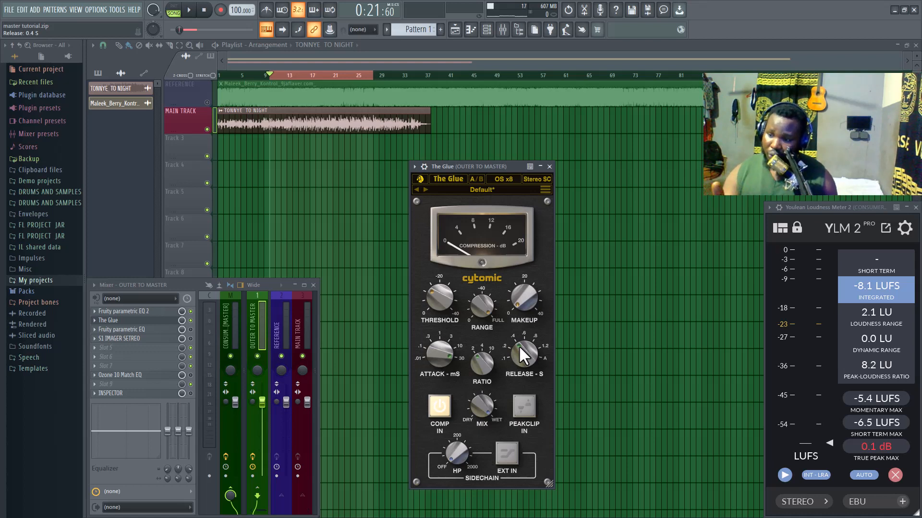
# - Close The Glue and audition the main track, enabling Fruity parametric EQ in the OUTER TO MASTER effect chain
pyautogui.click(144, 320)
pyautogui.press('space')
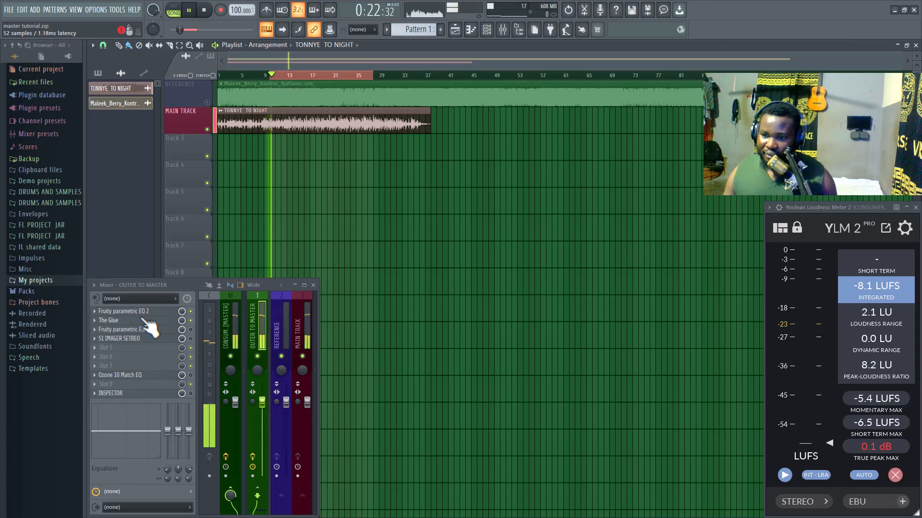
pyautogui.click(301, 323)
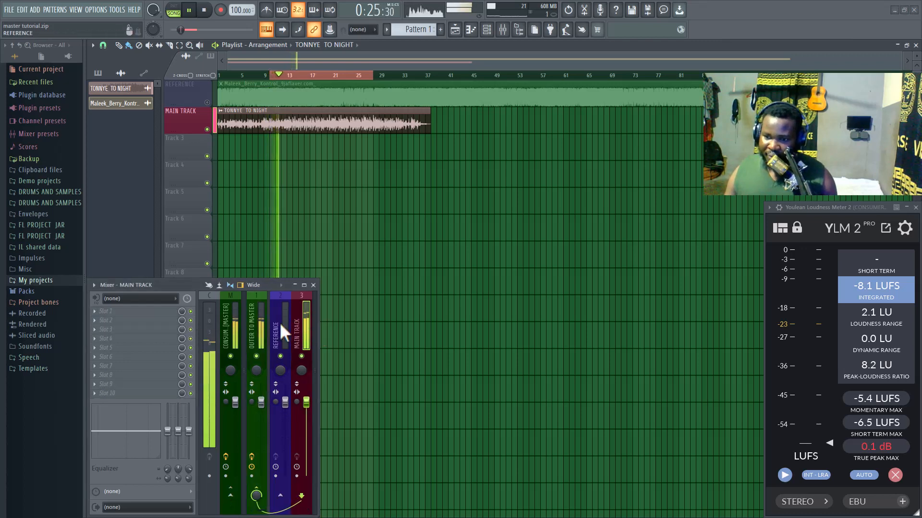
pyautogui.click(255, 320)
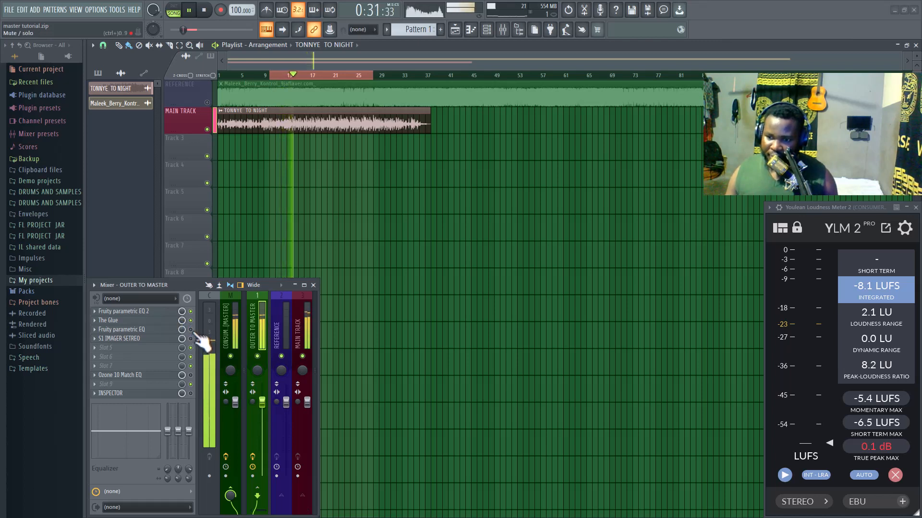
pyautogui.press('space')
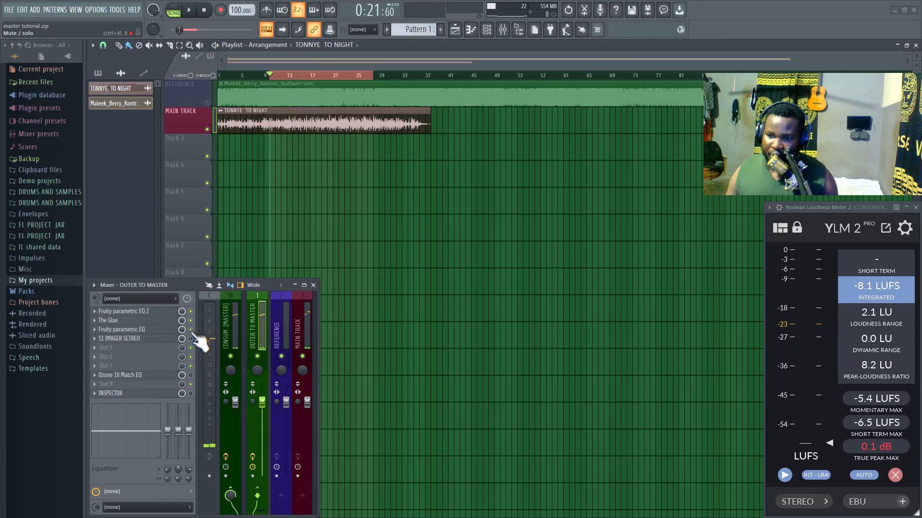
# - Open Fruity parametric EQ from OUTER TO MASTER, reposition its window, and return to OUTER TO MASTER after selecting the REFERENCE mixer track
pyautogui.click(122, 329)
pyautogui.moveTo(516, 199); pyautogui.dragTo(519, 183)
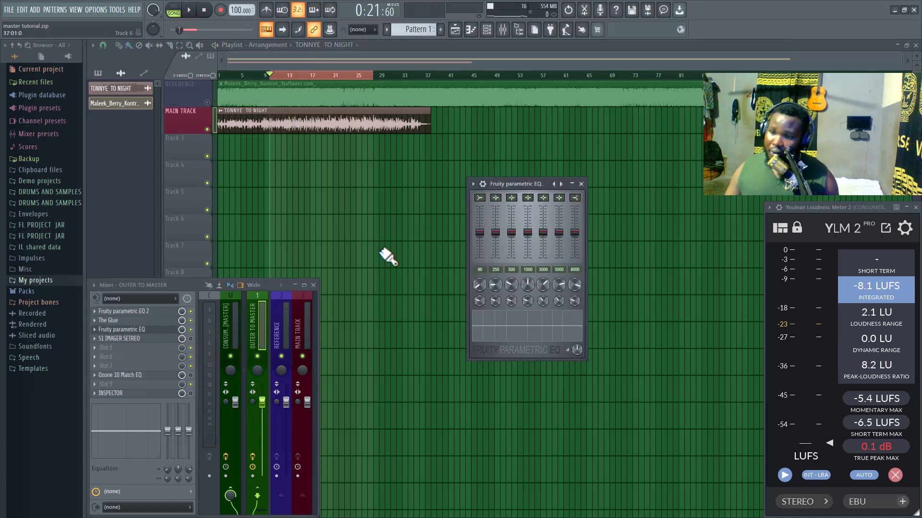
pyautogui.click(285, 332)
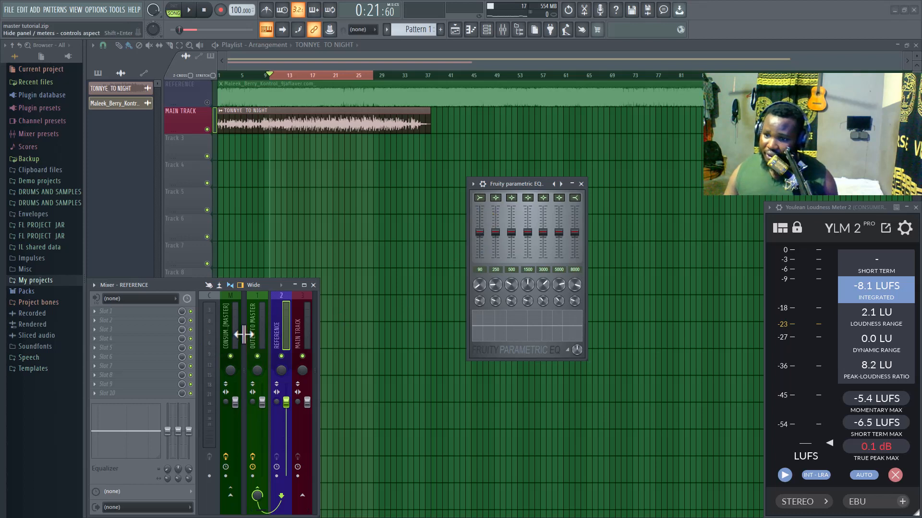
pyautogui.click(261, 321)
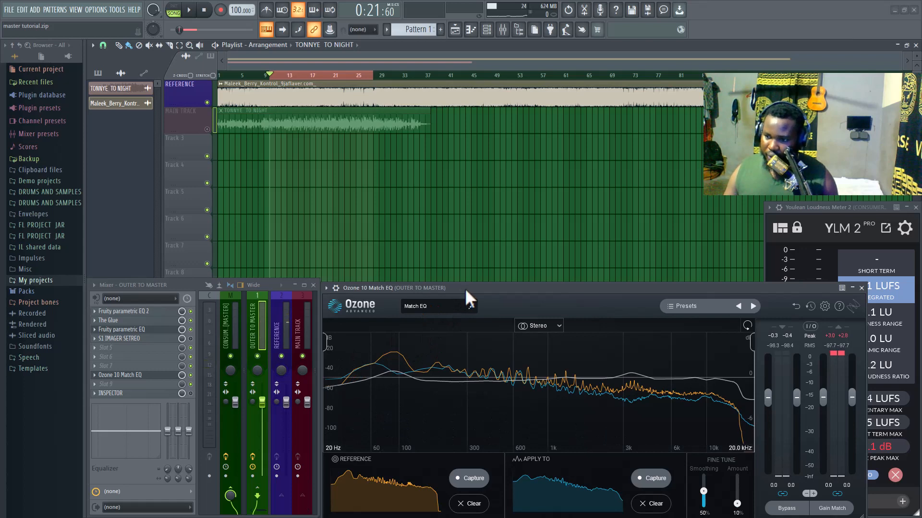
# - Arrange the Ozone 10 Match EQ and Fruity parametric EQ windows, and fine-tune the band 2 cut at 30 Hz during playback
pyautogui.moveTo(463, 288); pyautogui.dragTo(464, 284)
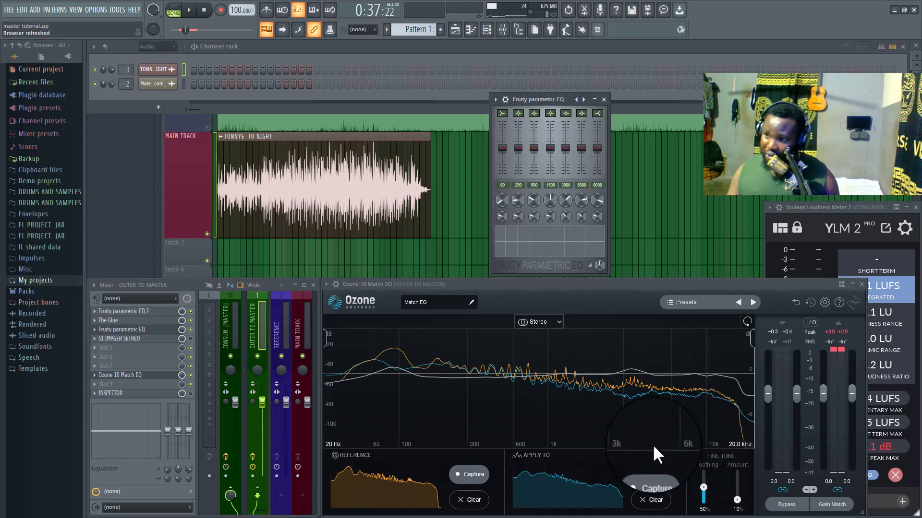
pyautogui.moveTo(546, 99)
pyautogui.mouseDown()
pyautogui.moveTo(543, 76)
pyautogui.moveTo(543, 85)
pyautogui.mouseUp()
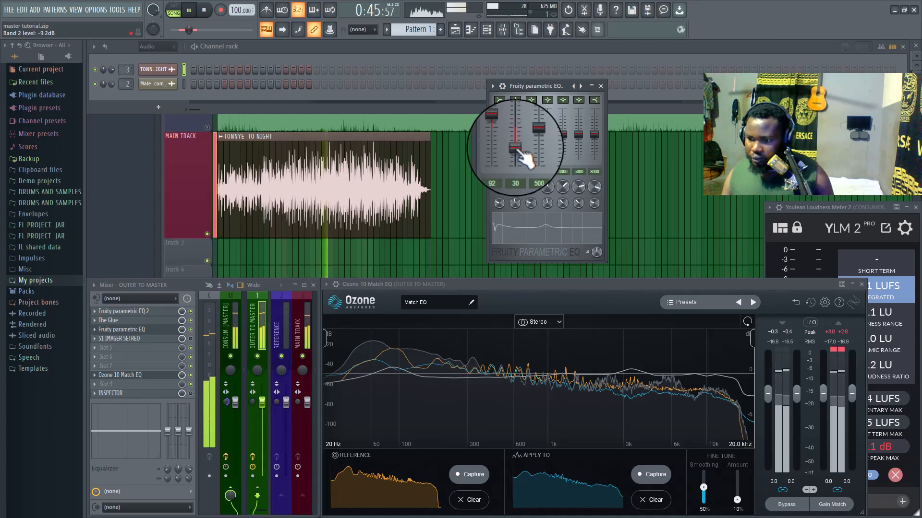
pyautogui.moveTo(522, 155); pyautogui.dragTo(522, 152)
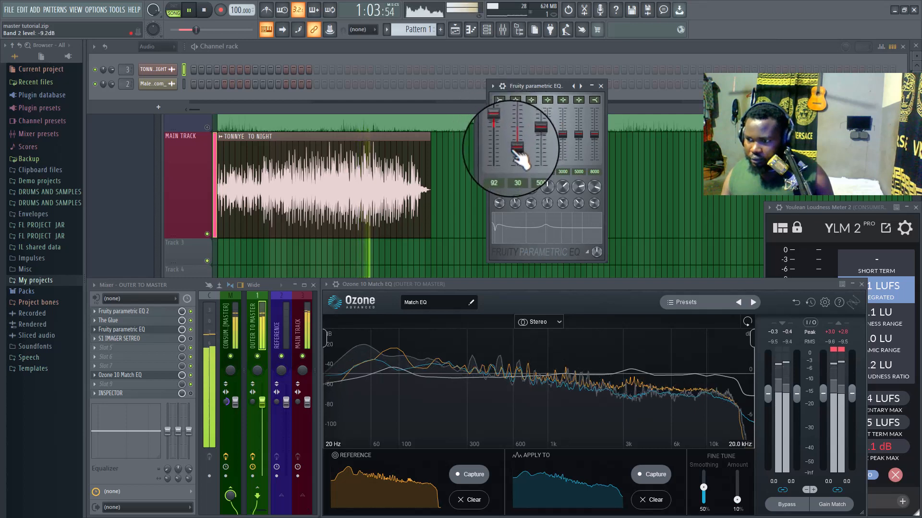
pyautogui.moveTo(512, 145); pyautogui.dragTo(512, 140)
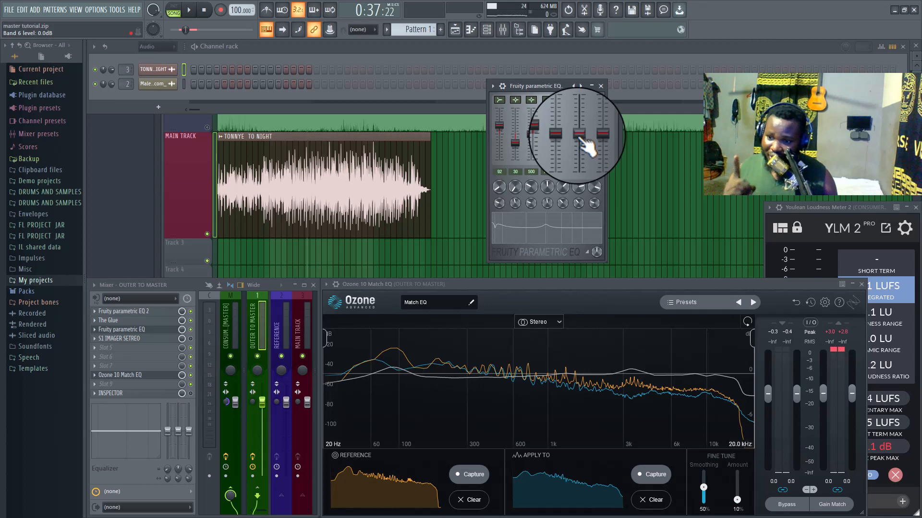
# - Add a Fruity Peak Controller to the second effect slot of the MAIN TRACK mixer track
pyautogui.click(283, 326)
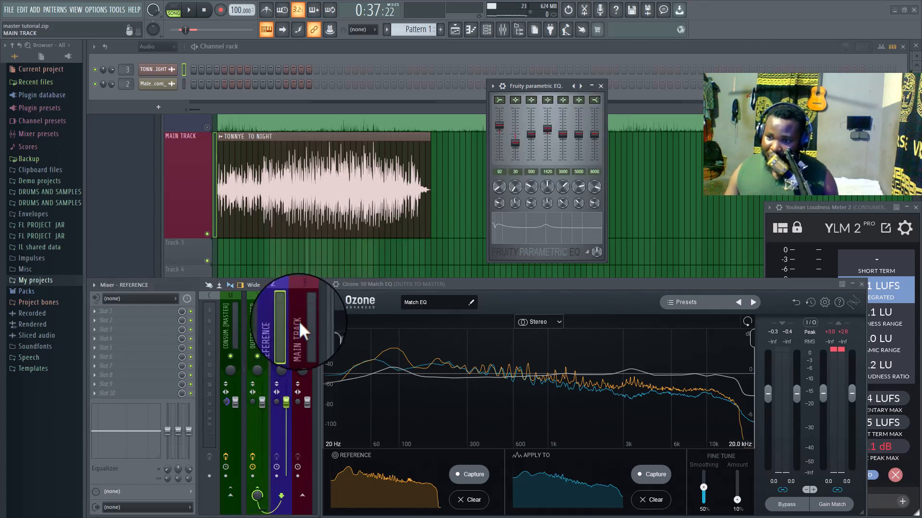
pyautogui.click(293, 324)
pyautogui.click(162, 321)
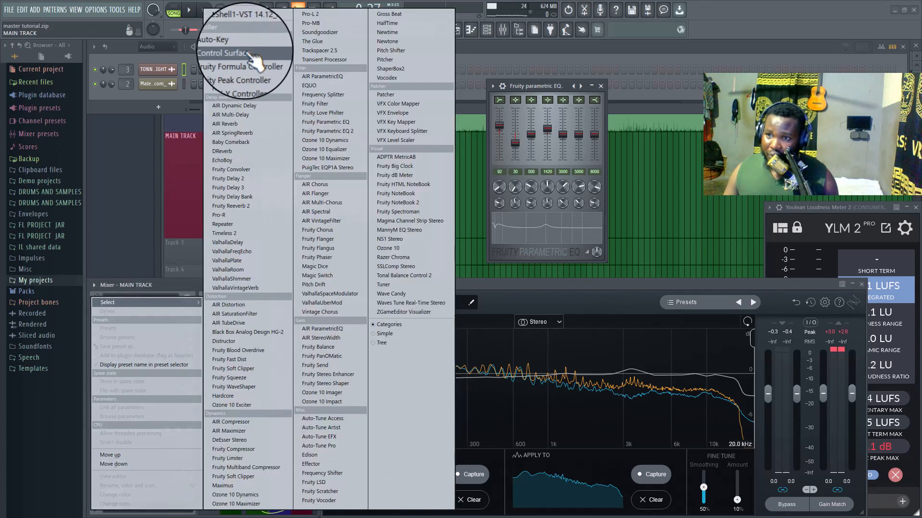
pyautogui.click(257, 84)
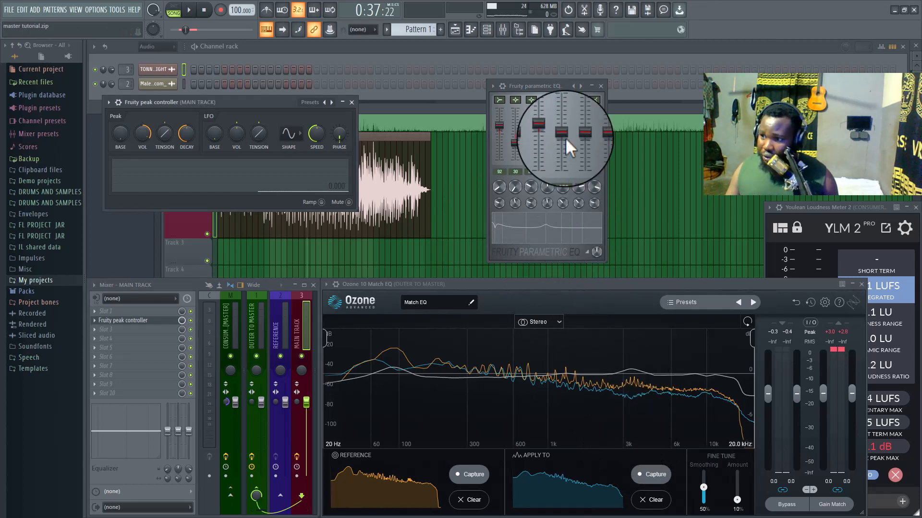
# - Link Fruity parametric EQ's band 5 level to the peak controller, set the band to 3307 Hz, and start playback
pyautogui.moveTo(563, 135); pyautogui.dragTo(563, 126)
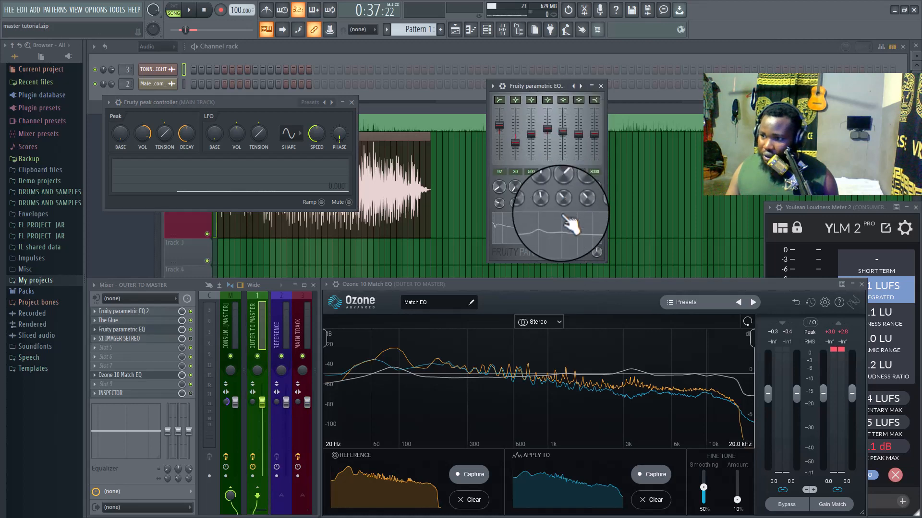
pyautogui.moveTo(561, 182); pyautogui.dragTo(562, 170)
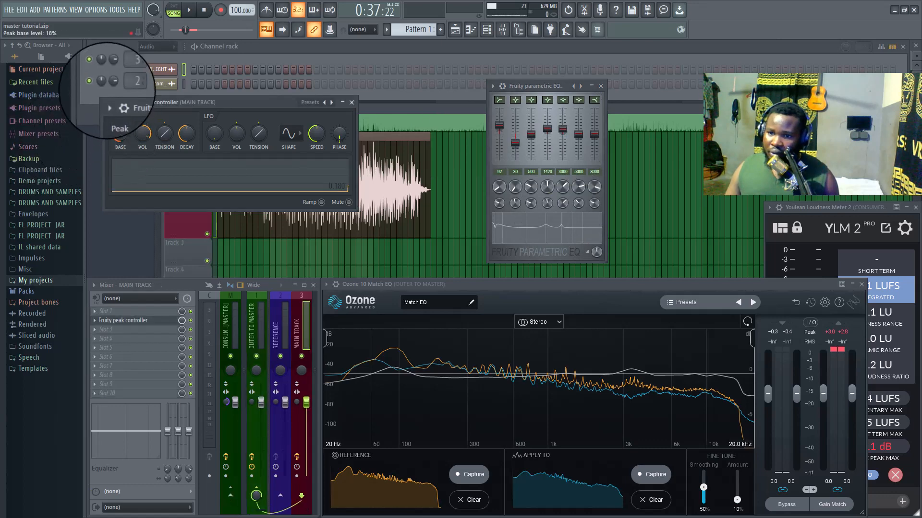
pyautogui.press('space')
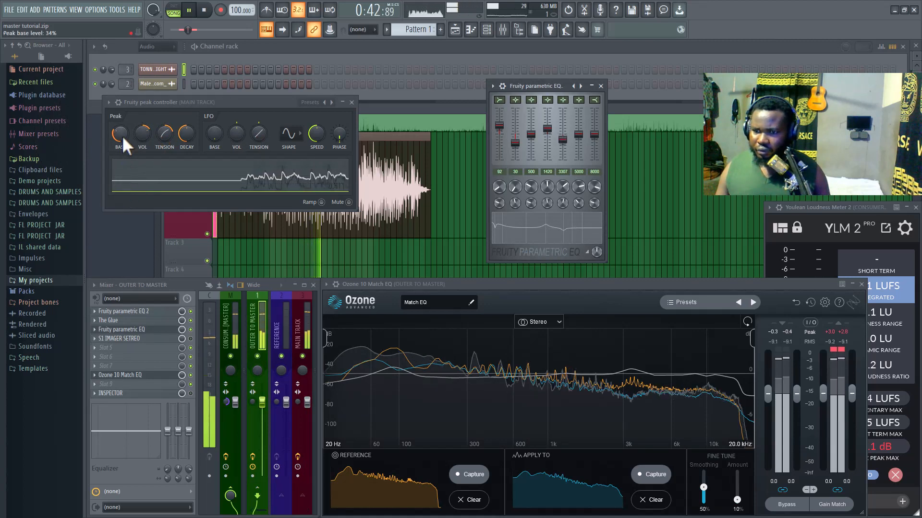
# - Set the peak controller's base level to 34% and fine-tune its peak volume and EQ band 7's level during playback
pyautogui.moveTo(122, 136); pyautogui.dragTo(122, 132)
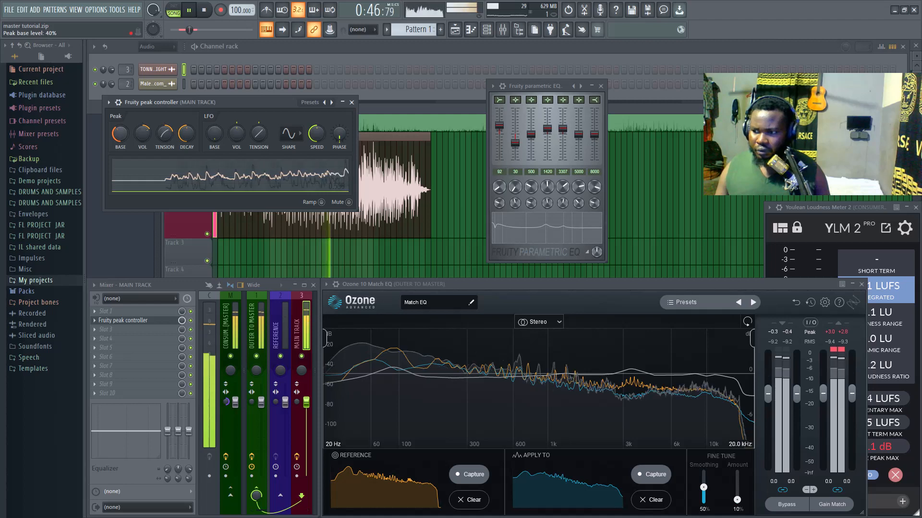
pyautogui.moveTo(122, 134); pyautogui.dragTo(122, 138)
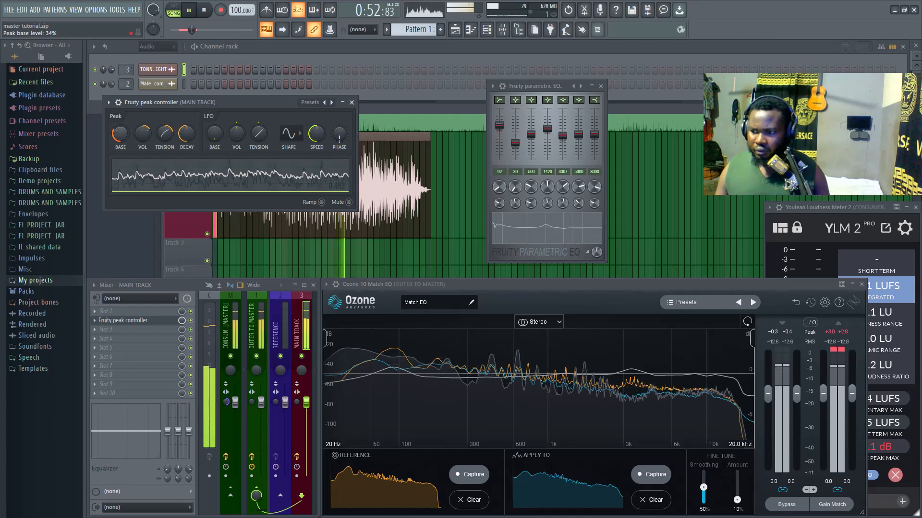
pyautogui.moveTo(141, 137)
pyautogui.mouseDown()
pyautogui.moveTo(140, 146)
pyautogui.moveTo(143, 135)
pyautogui.mouseUp()
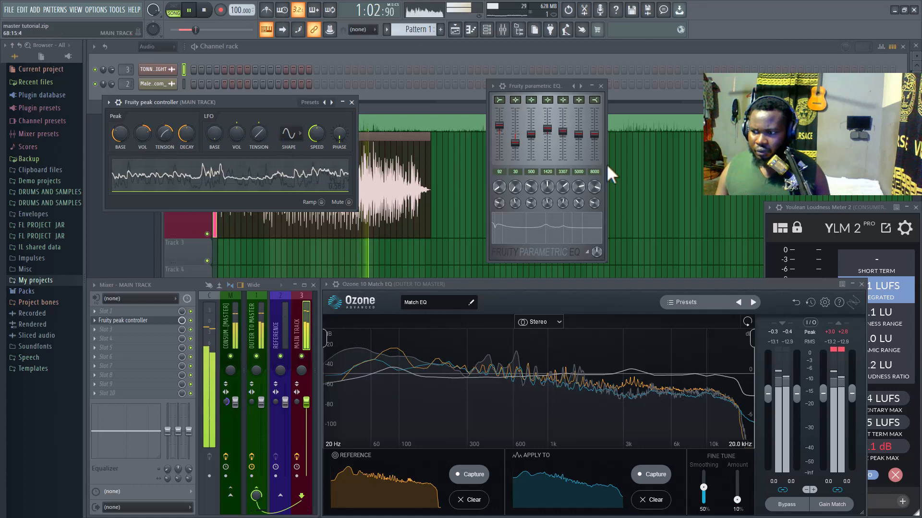
pyautogui.moveTo(597, 135); pyautogui.dragTo(600, 131)
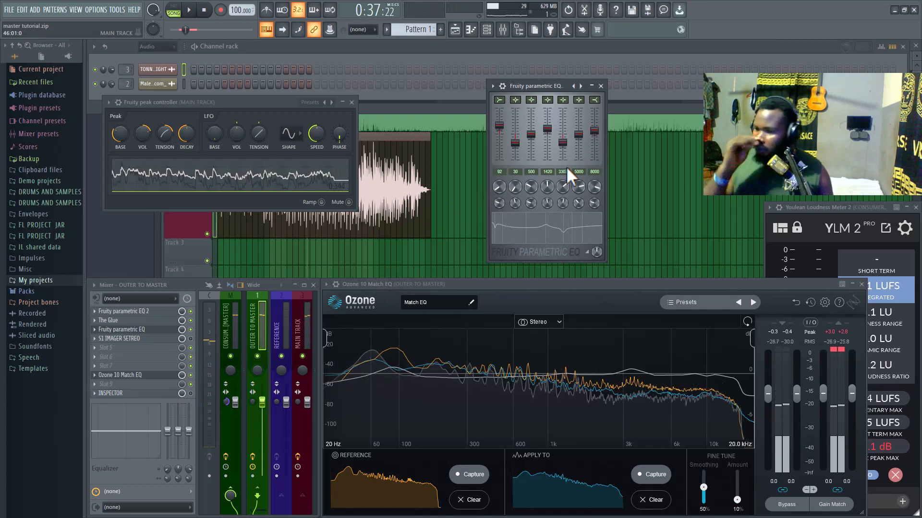
# - Close the peak controller and parametric EQ windows, and toggle S1 IMAGER SETREO on OUTER TO MASTER during playback to compare
pyautogui.click(352, 102)
pyautogui.click(600, 86)
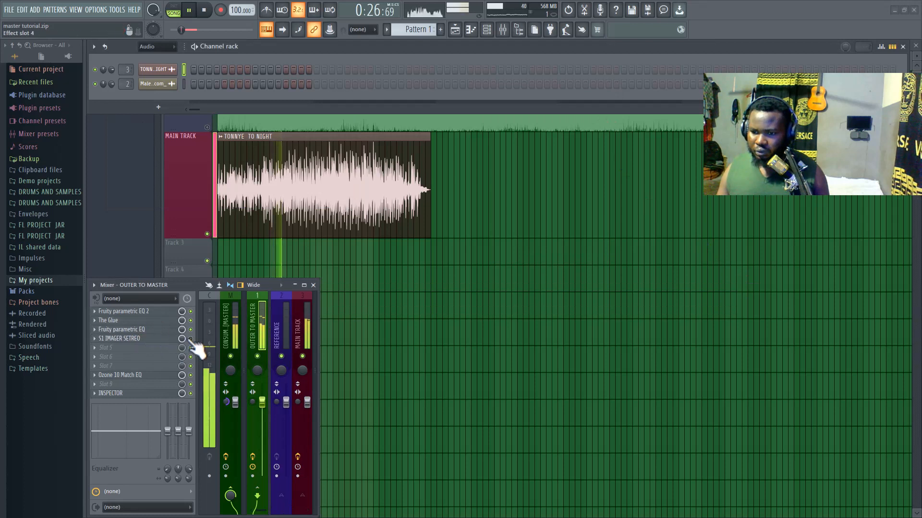
pyautogui.click(190, 338)
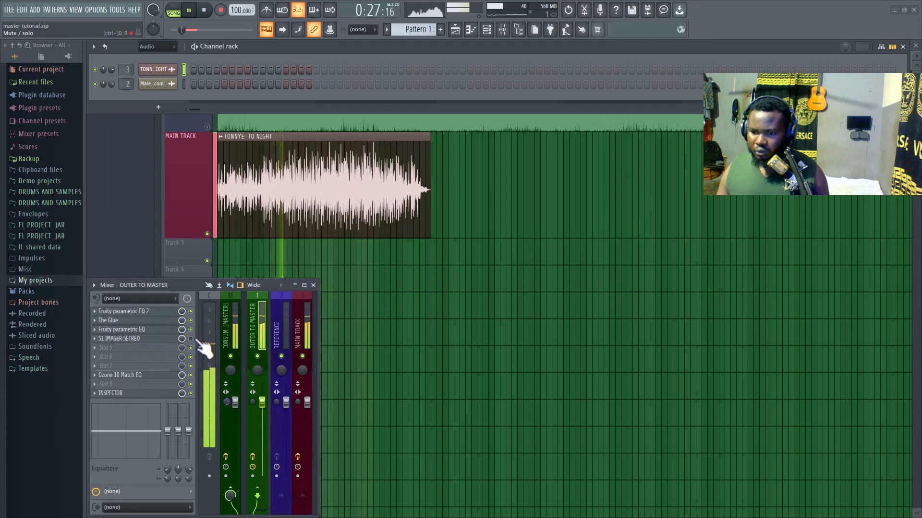
# - Open S1 IMAGER SETREO on OUTER TO MASTER, stop playback, and move its window clear of the mixer
pyautogui.click(163, 339)
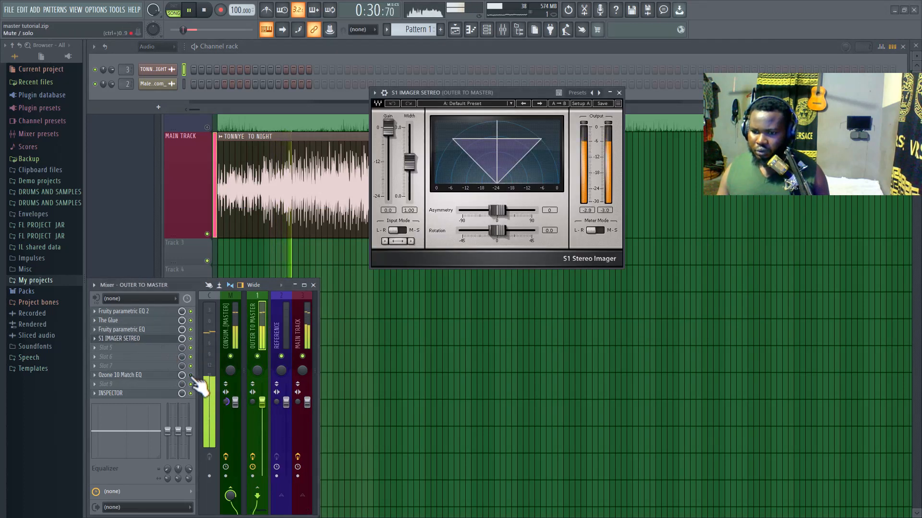
pyautogui.press('space')
pyautogui.click(164, 338)
pyautogui.click(169, 339)
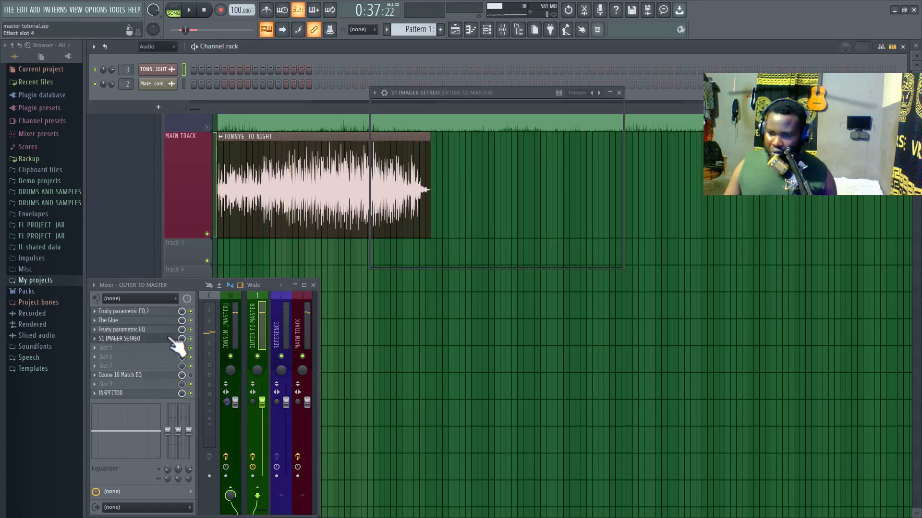
pyautogui.moveTo(462, 92); pyautogui.dragTo(486, 114)
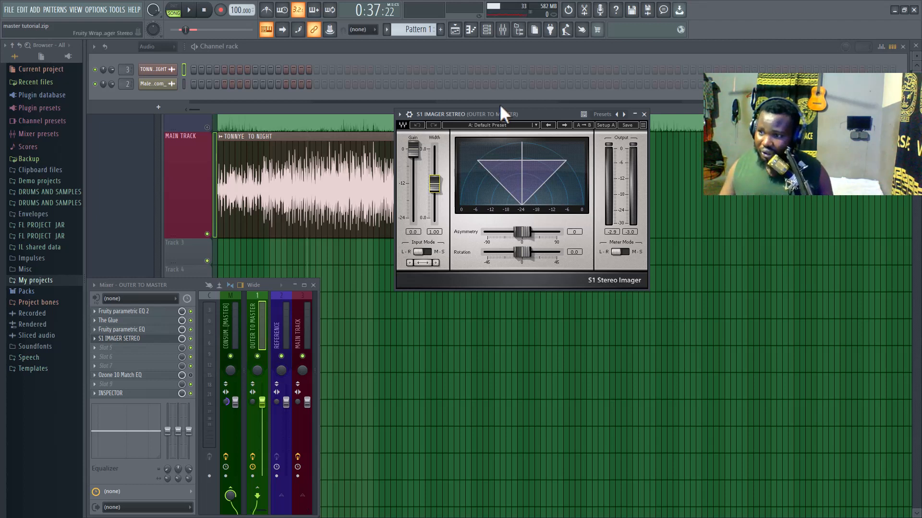
pyautogui.moveTo(501, 110)
pyautogui.mouseDown()
pyautogui.moveTo(509, 109)
pyautogui.moveTo(501, 114)
pyautogui.mouseUp()
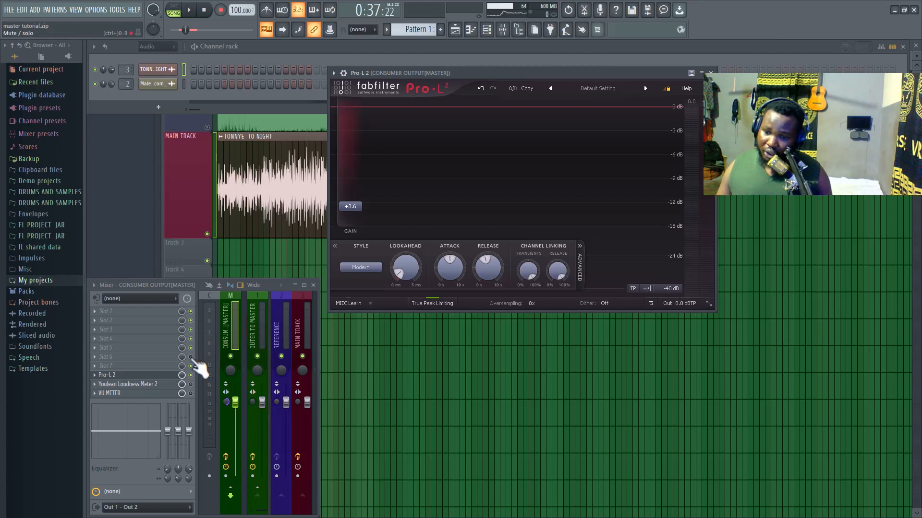
# - Open Youlean Loudness Meter 2 on the master, reset its readings, and play the main track through Pro-L 2 to measure loudness
pyautogui.click(155, 385)
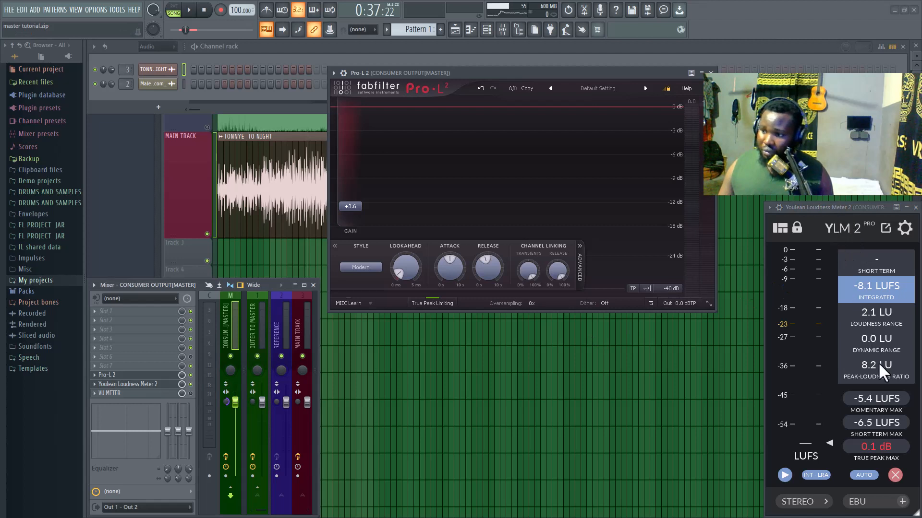
pyautogui.click(895, 475)
pyautogui.press('space')
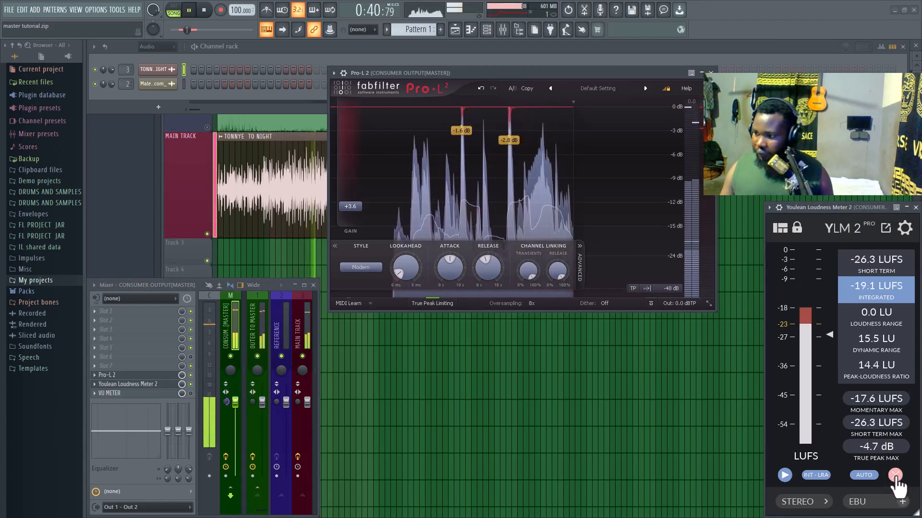
pyautogui.press('space')
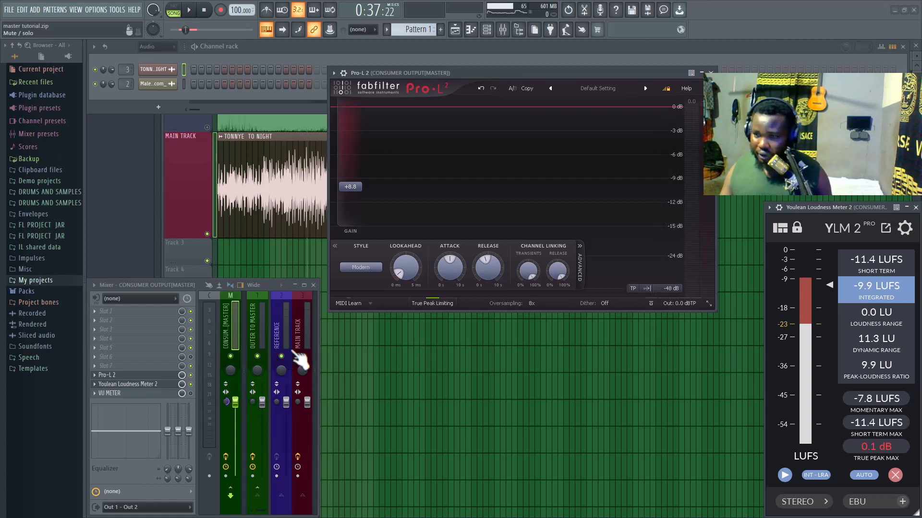
# - Play the main track briefly through Pro-L 2 to check its loudness on Youlean Loudness Meter 2, and stop playback
pyautogui.press('space')
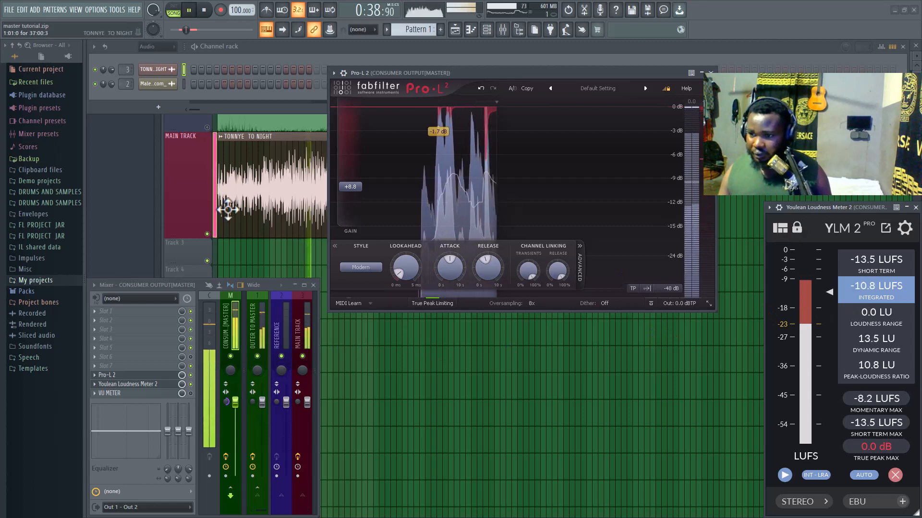
pyautogui.press('space')
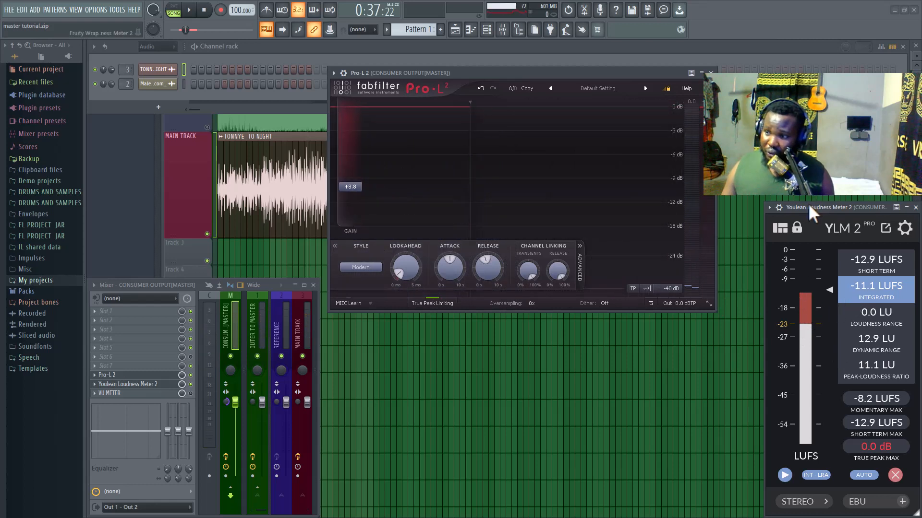
pyautogui.moveTo(807, 203); pyautogui.dragTo(808, 205)
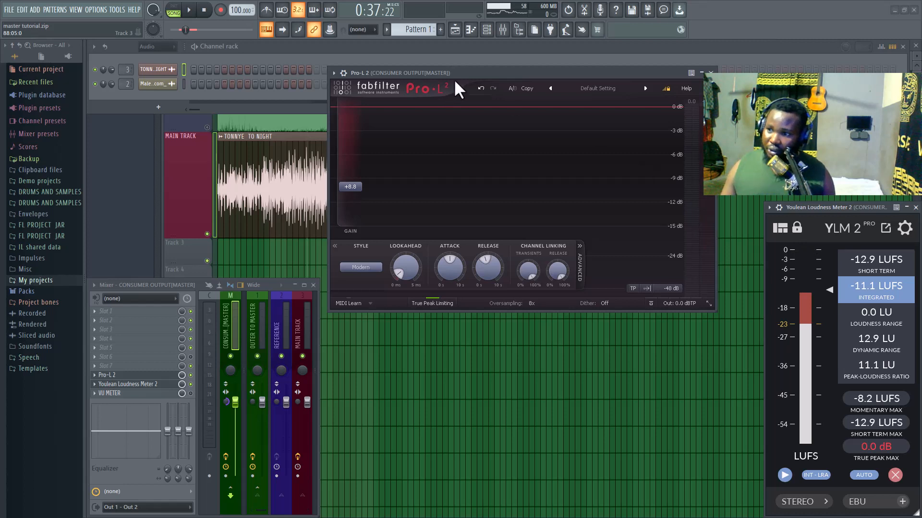
# - Reposition the Pro-L 2 window and set its limiter gain to +9.6 dB while the song plays
pyautogui.moveTo(461, 74)
pyautogui.mouseDown()
pyautogui.moveTo(462, 86)
pyautogui.moveTo(458, 64)
pyautogui.mouseUp()
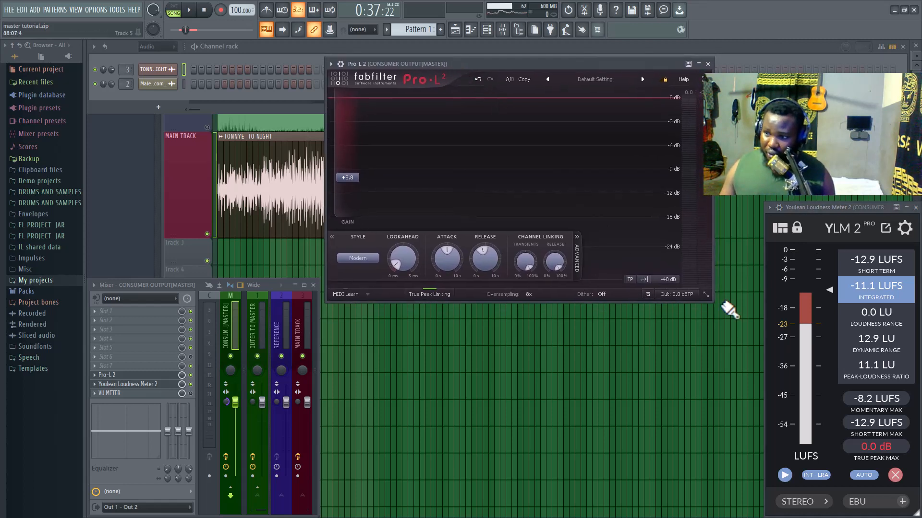
pyautogui.moveTo(711, 303); pyautogui.dragTo(693, 240)
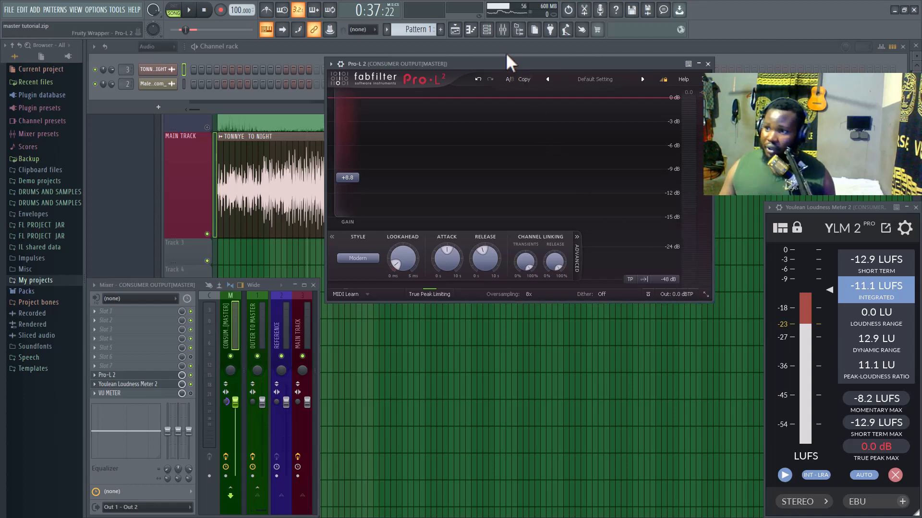
pyautogui.moveTo(507, 55); pyautogui.dragTo(490, 35)
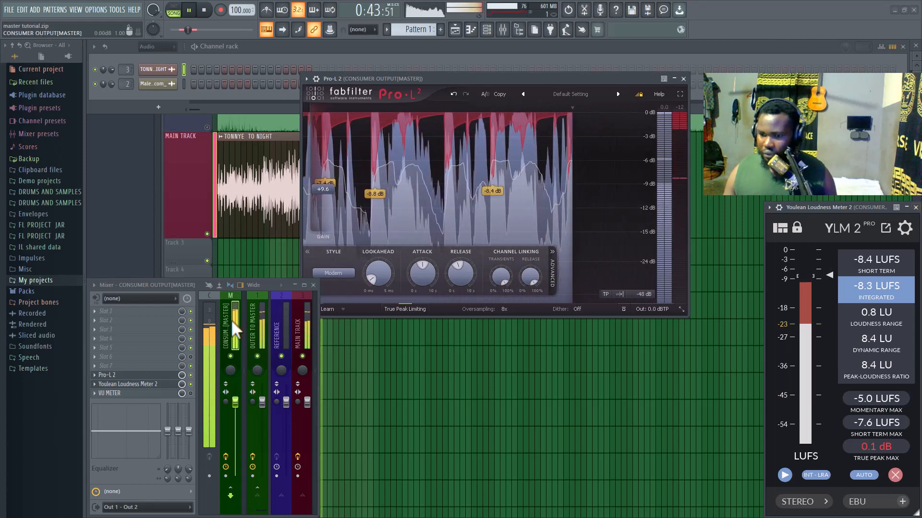
# - Close the Pro-L 2 and Youlean Loudness Meter 2 windows from the master track's effect slots
pyautogui.click(261, 325)
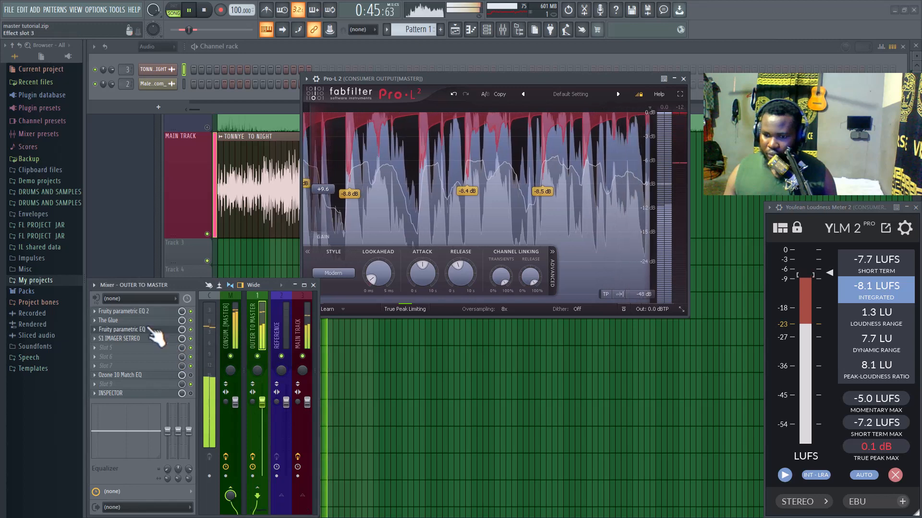
pyautogui.press('Left')
pyautogui.click(156, 377)
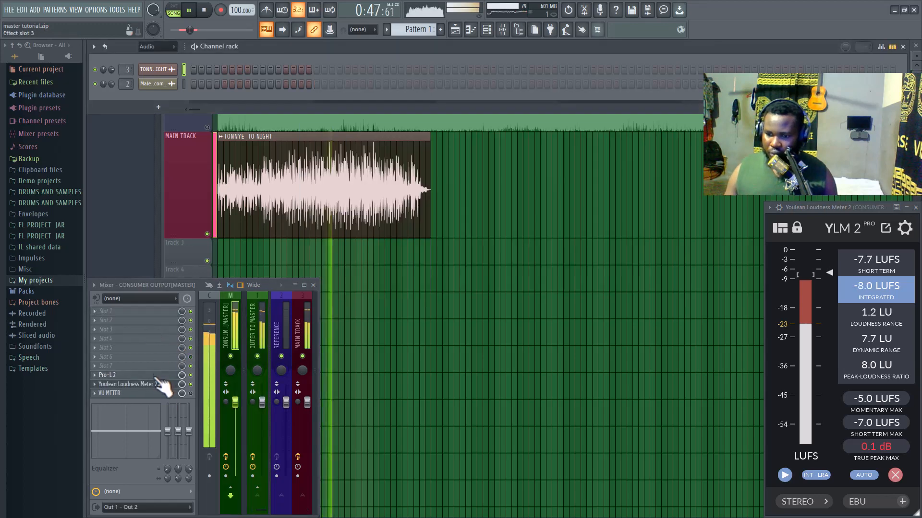
pyautogui.click(160, 384)
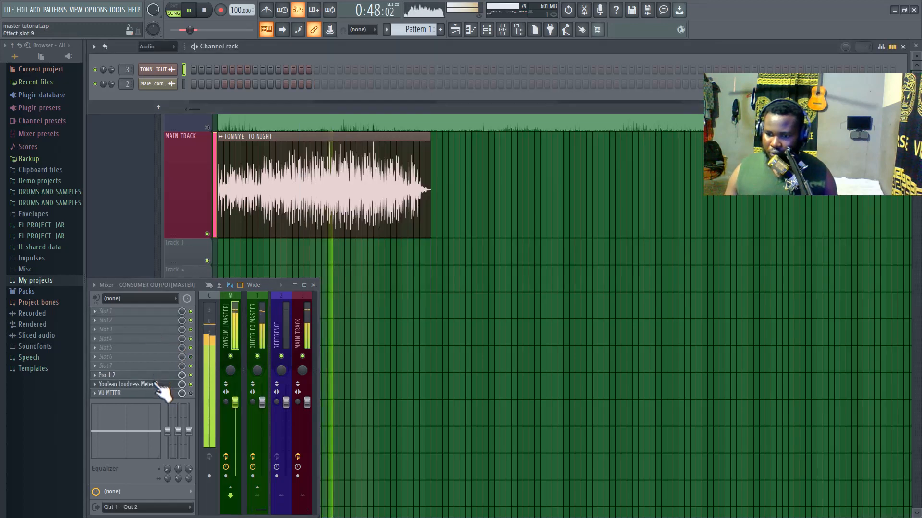
# - In Fruity parametric EQ on OUTER TO MASTER, lower band 4's level, raise its frequency to 1925 Hz and adjust its width during playback
pyautogui.click(260, 314)
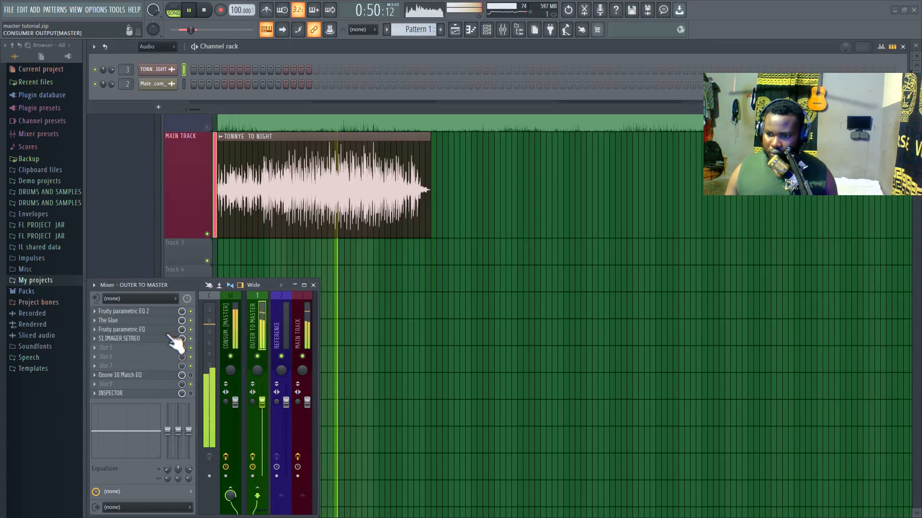
pyautogui.click(146, 330)
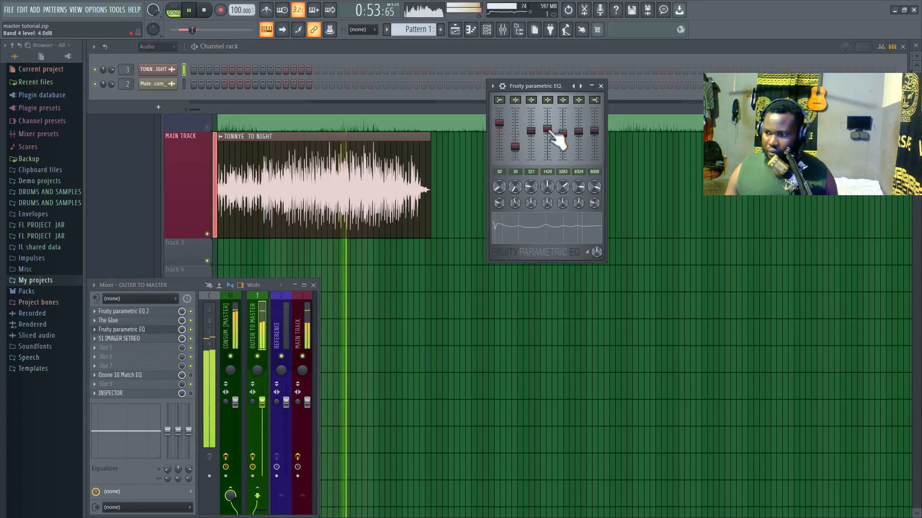
pyautogui.moveTo(553, 134); pyautogui.dragTo(548, 133)
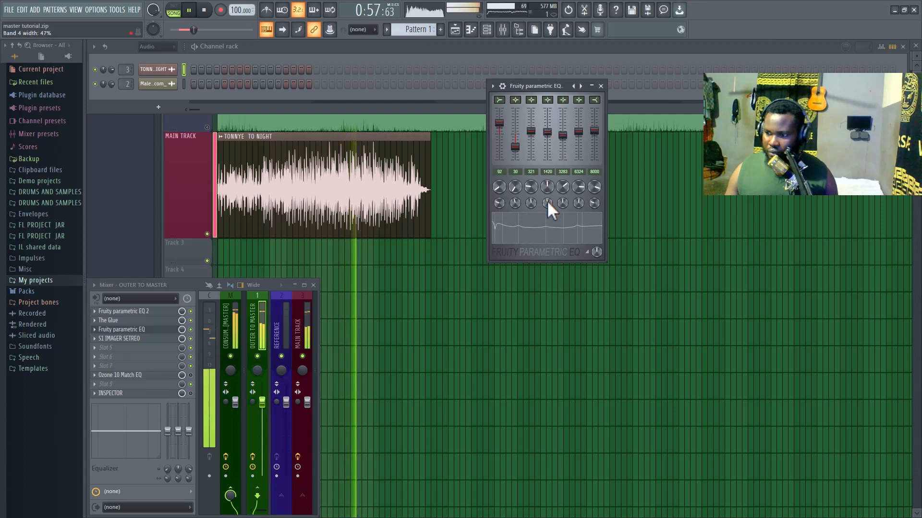
pyautogui.moveTo(548, 189); pyautogui.dragTo(548, 184)
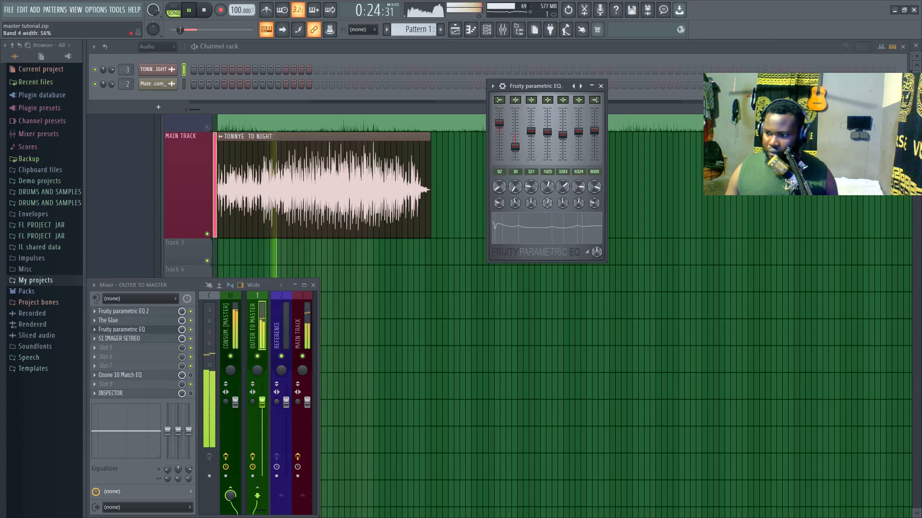
pyautogui.moveTo(547, 203); pyautogui.dragTo(546, 207)
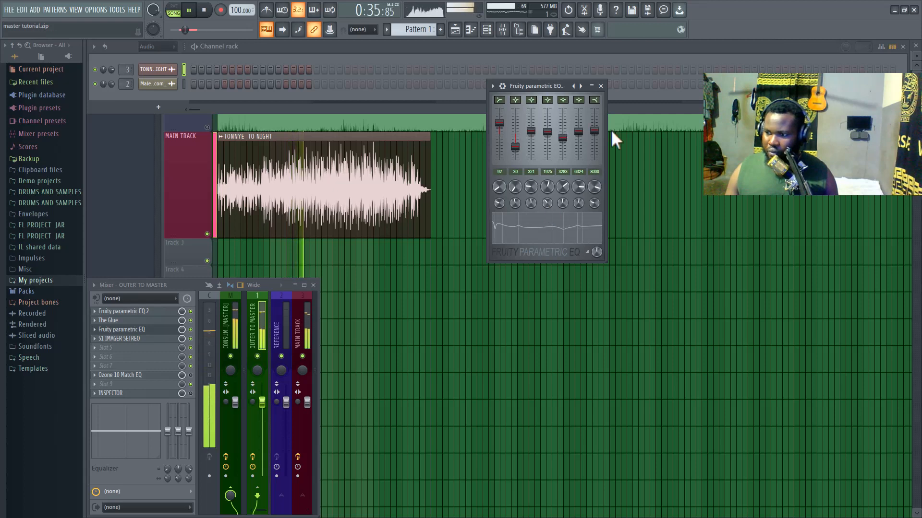
pyautogui.click(600, 85)
# - Open Pro-L 2 on the master to check the limiting during playback, and close it again
pyautogui.click(231, 317)
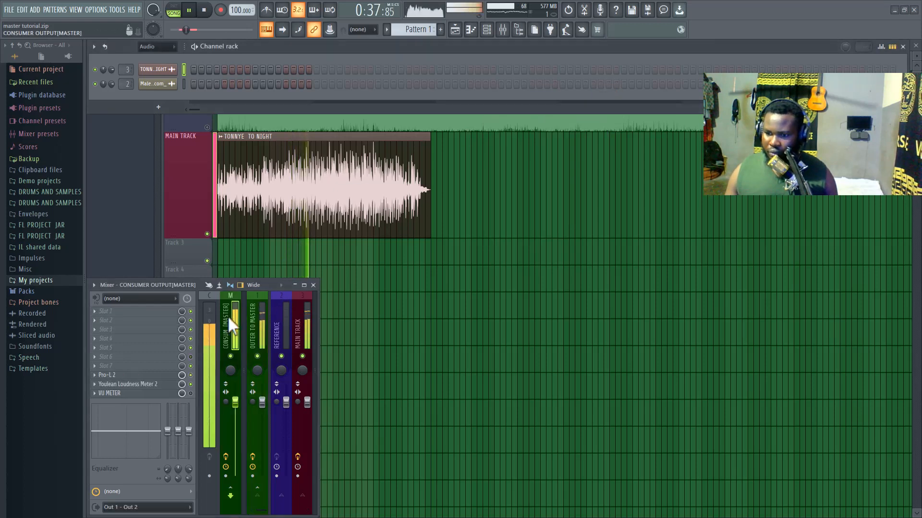
pyautogui.click(144, 376)
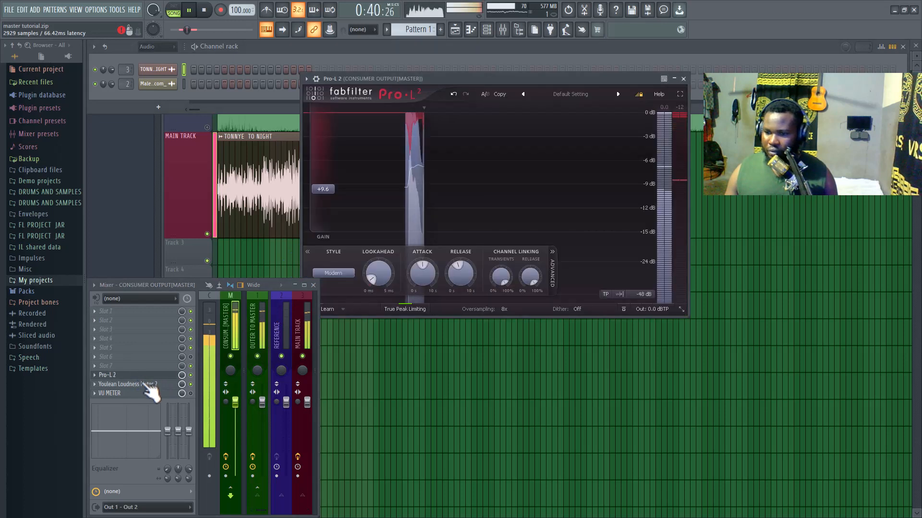
pyautogui.moveTo(479, 81); pyautogui.dragTo(536, 86)
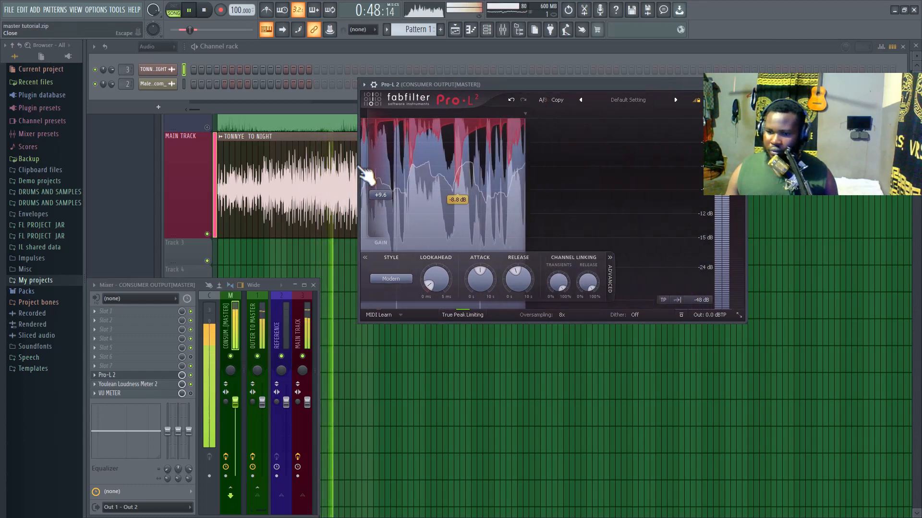
pyautogui.click(741, 84)
# - Open Youlean Loudness Meter 2 on the master, reset its readings to recheck the loudness, and close it
pyautogui.click(215, 338)
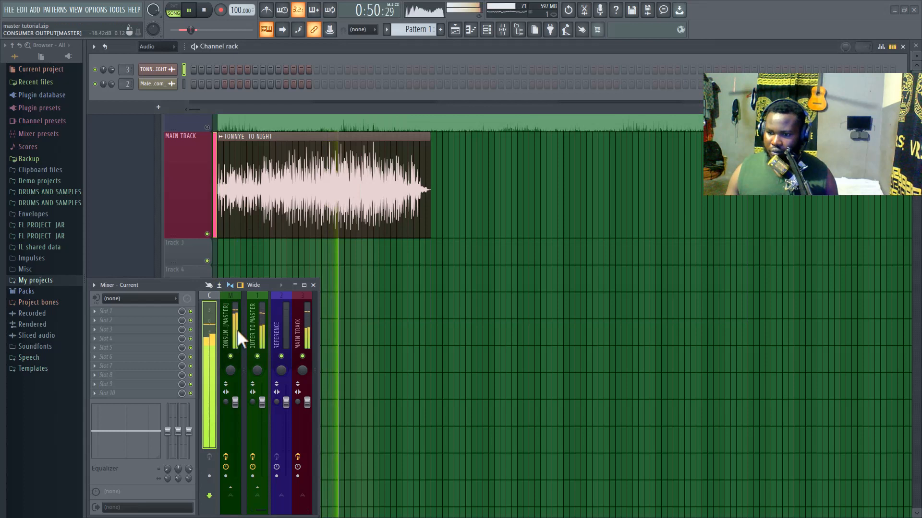
pyautogui.click(236, 330)
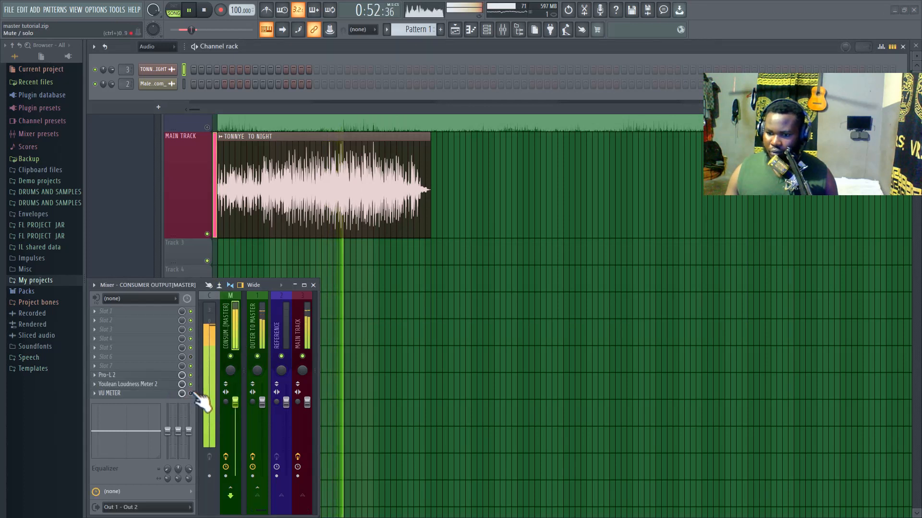
pyautogui.click(169, 387)
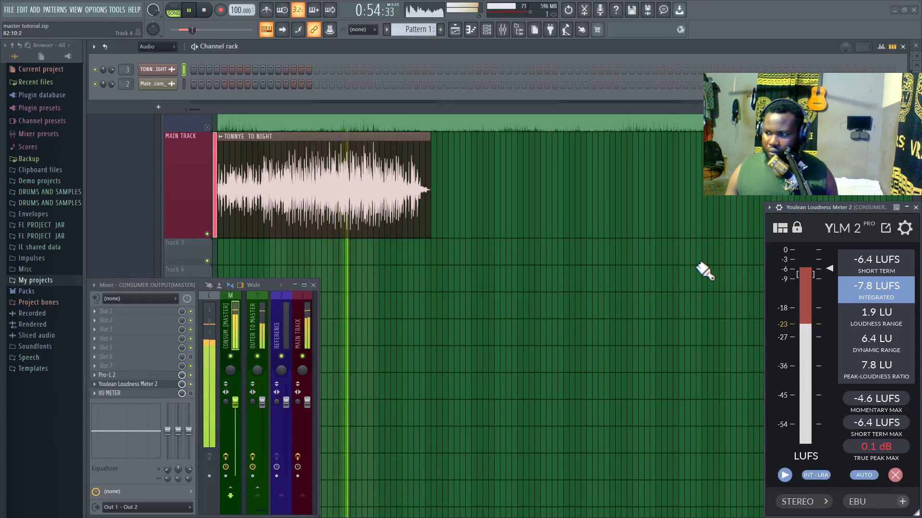
pyautogui.click(894, 476)
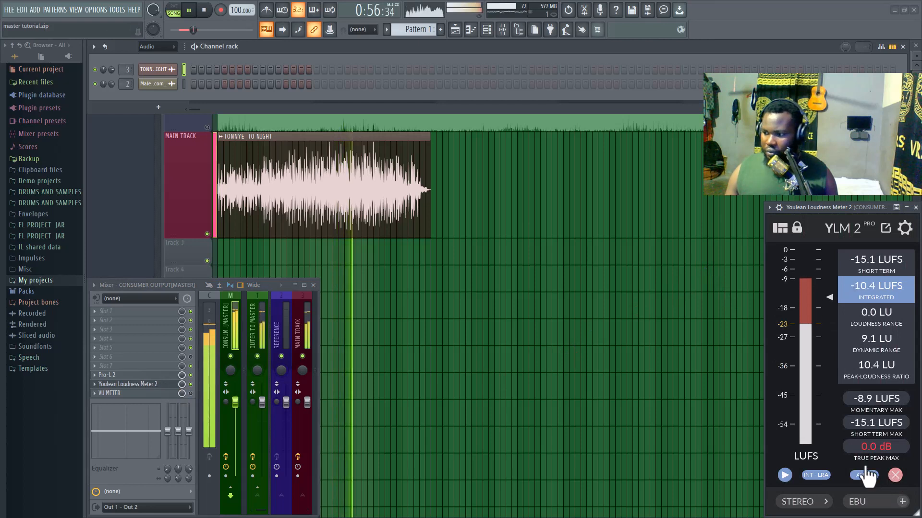
pyautogui.click(913, 207)
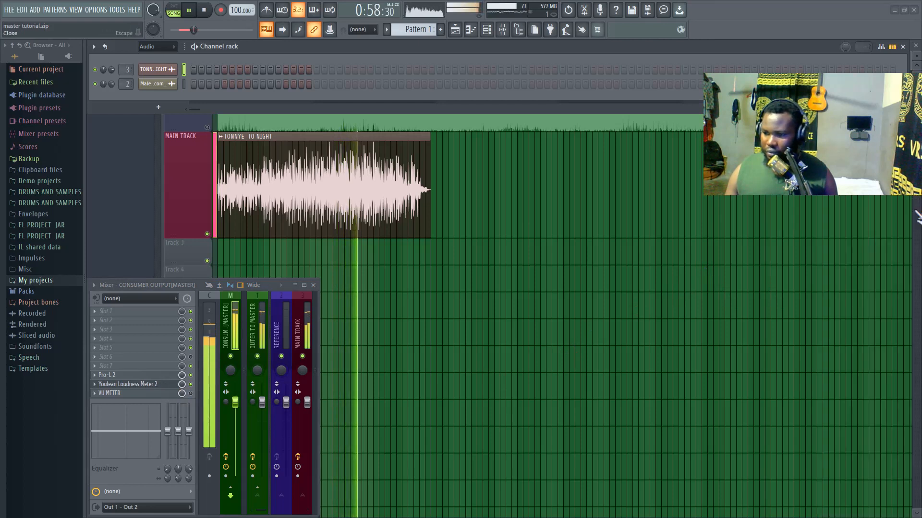
# - Review the effect chains of MAIN TRACK, OUTER TO MASTER and the master, stopping playback along the way
pyautogui.click(306, 334)
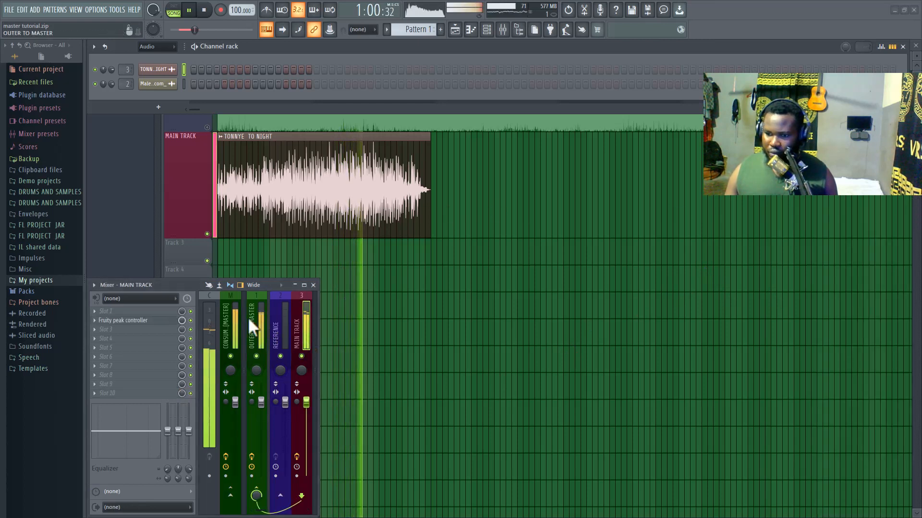
pyautogui.click(262, 322)
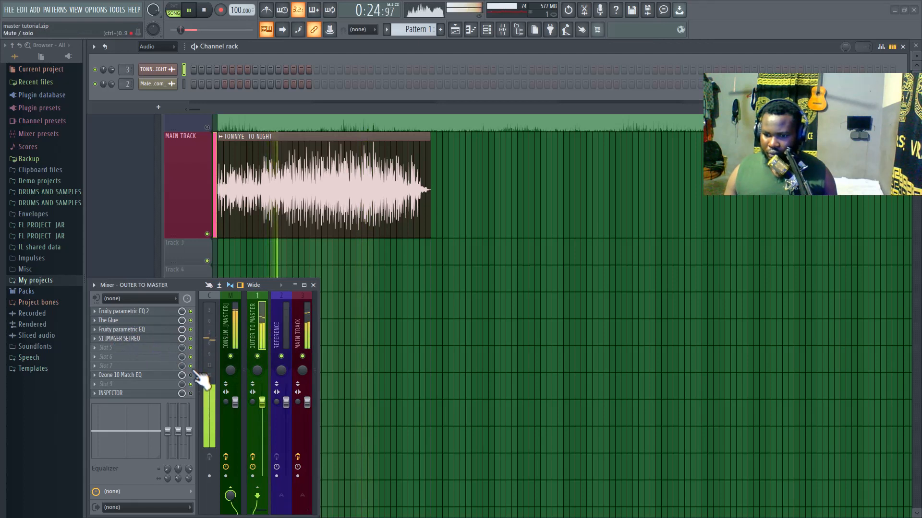
pyautogui.press('space')
pyautogui.click(232, 324)
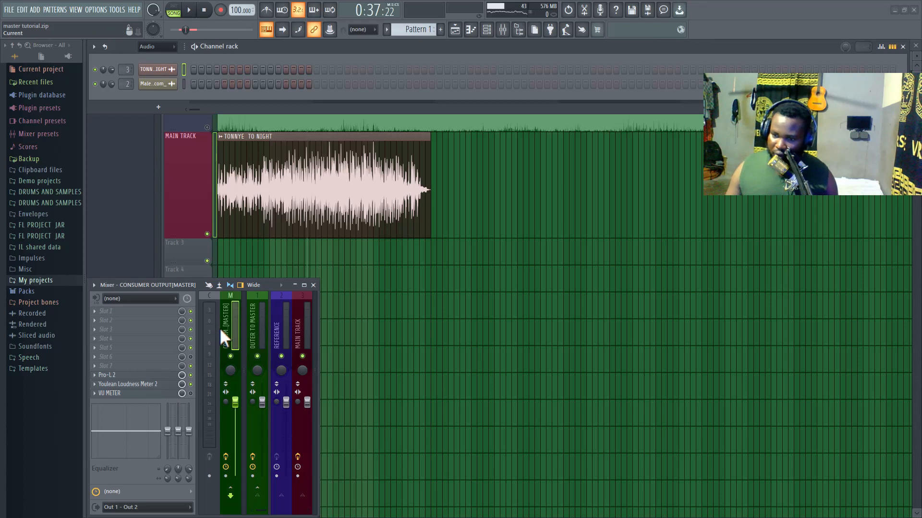
pyautogui.click(263, 328)
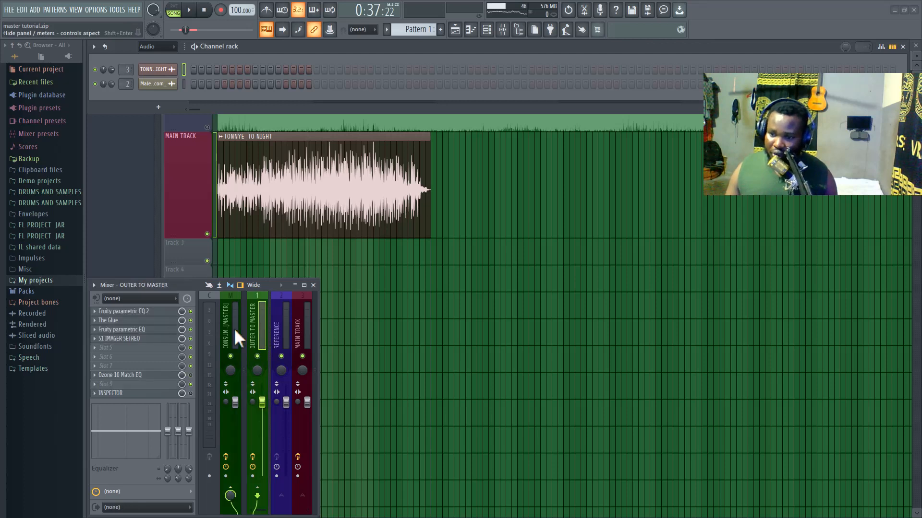